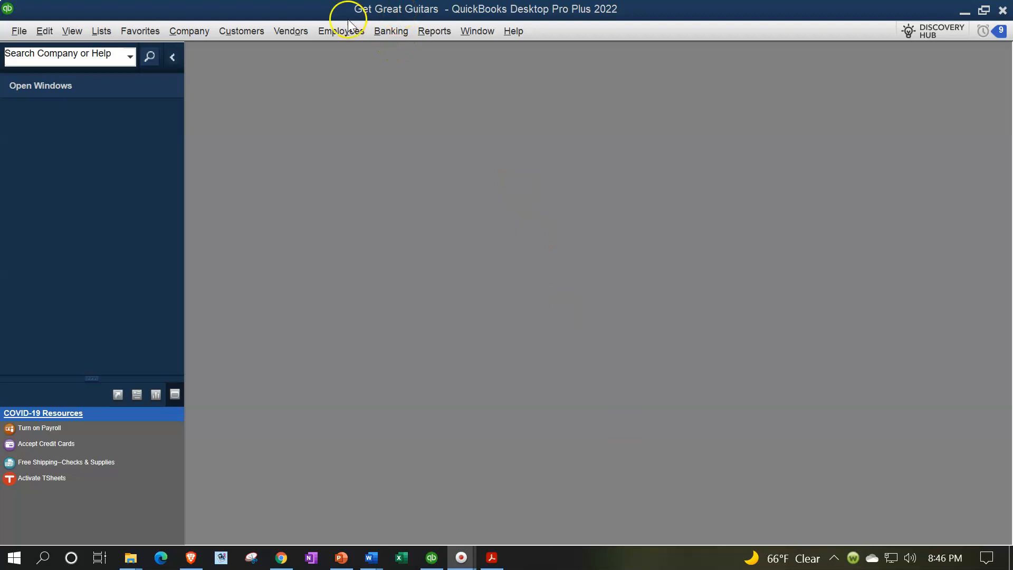
# - Show the open window list and open the Home page, maximizing its window
pyautogui.click(66, 33)
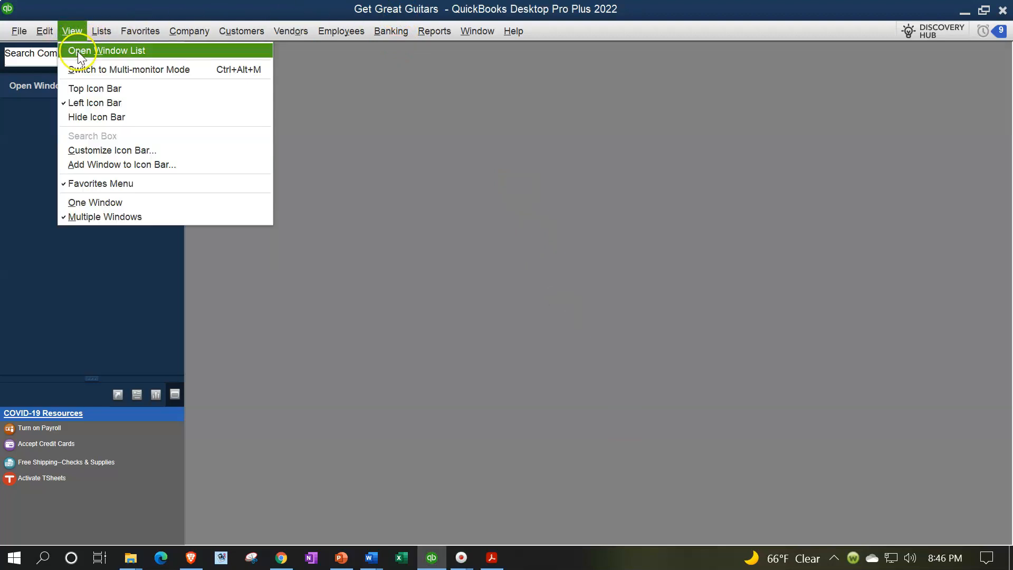
pyautogui.click(79, 50)
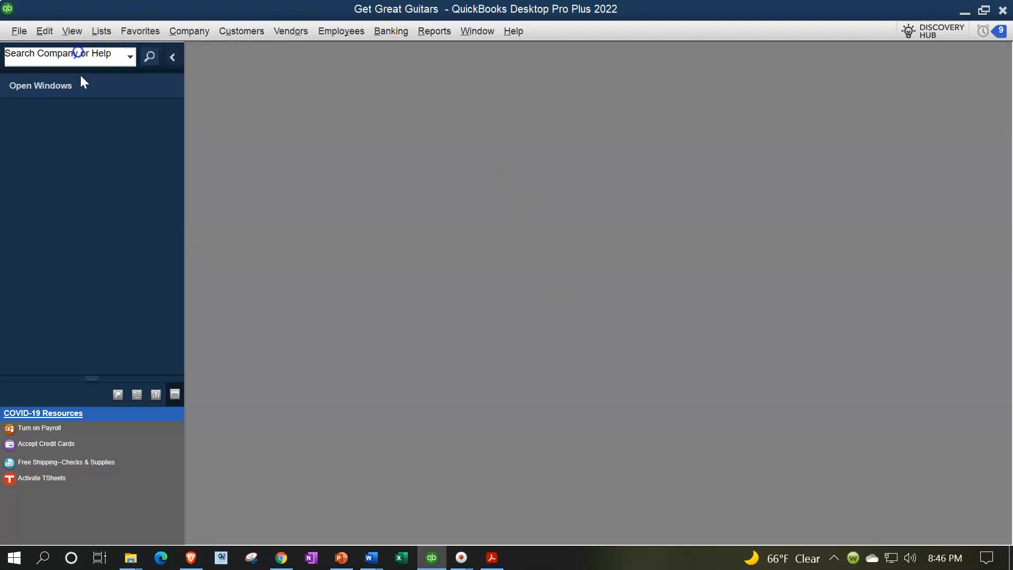
pyautogui.click(187, 33)
pyautogui.click(189, 47)
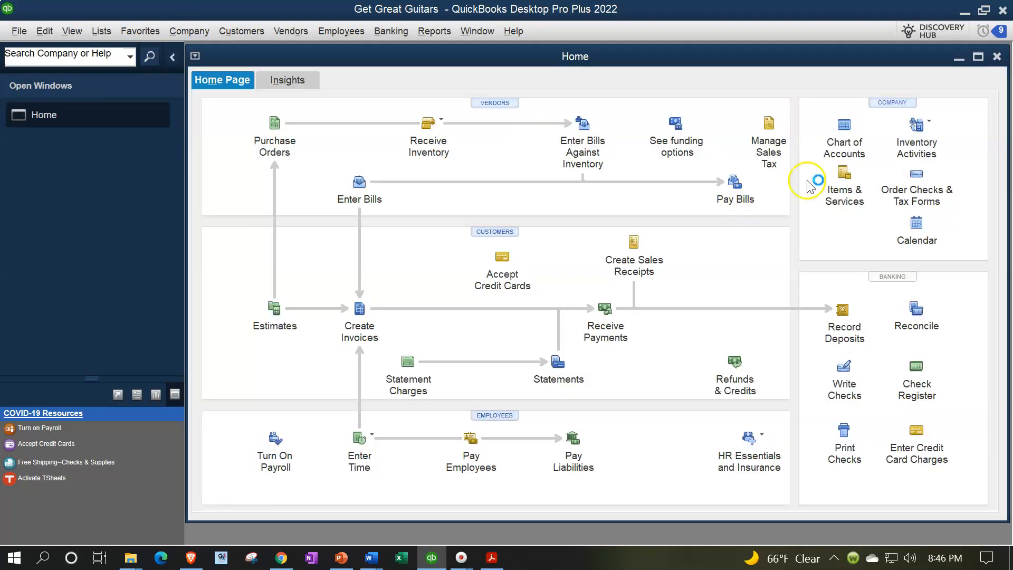
pyautogui.click(979, 57)
# - Open the standard Balance Sheet report from Company & Financial reports
pyautogui.click(437, 32)
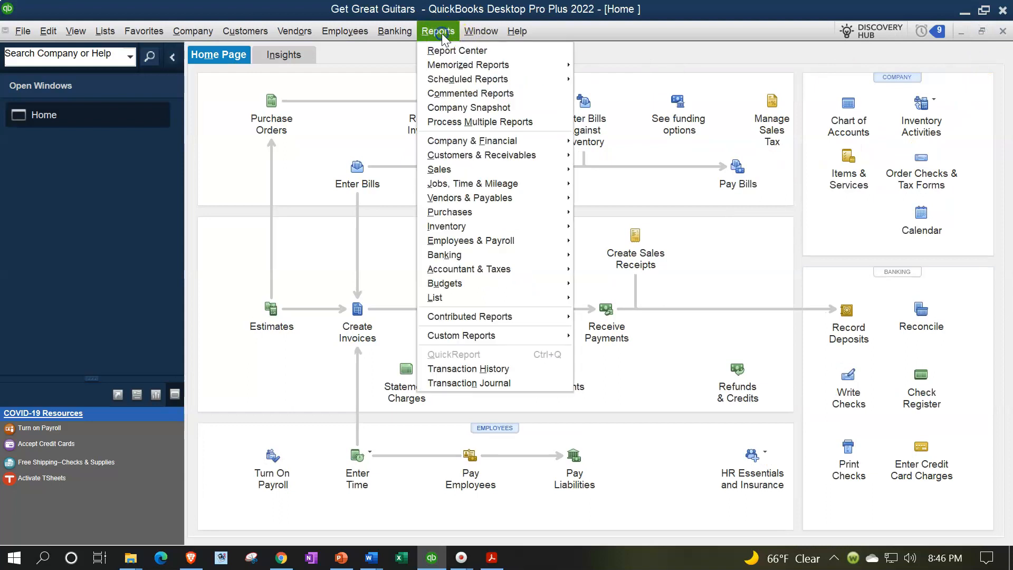
pyautogui.moveTo(509, 141)
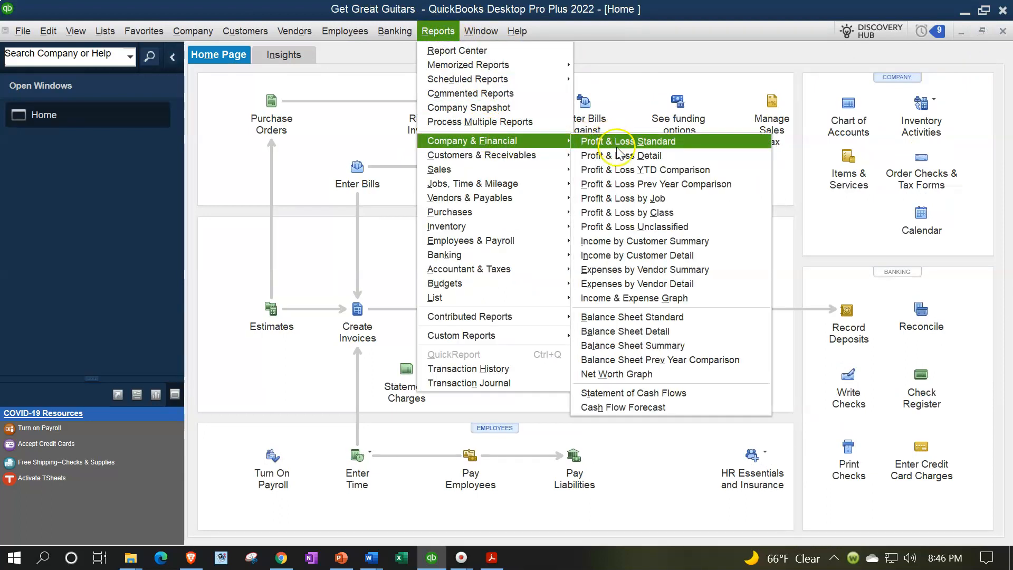
pyautogui.click(640, 318)
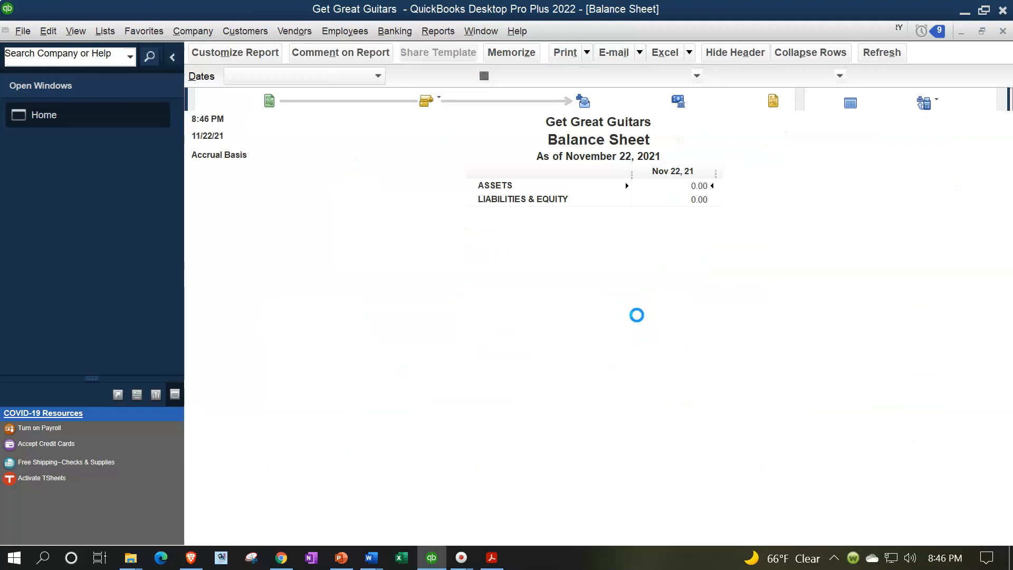
# - Customize the Balance Sheet's date range from 01/01/2022 to 01/31/2022
pyautogui.click(255, 55)
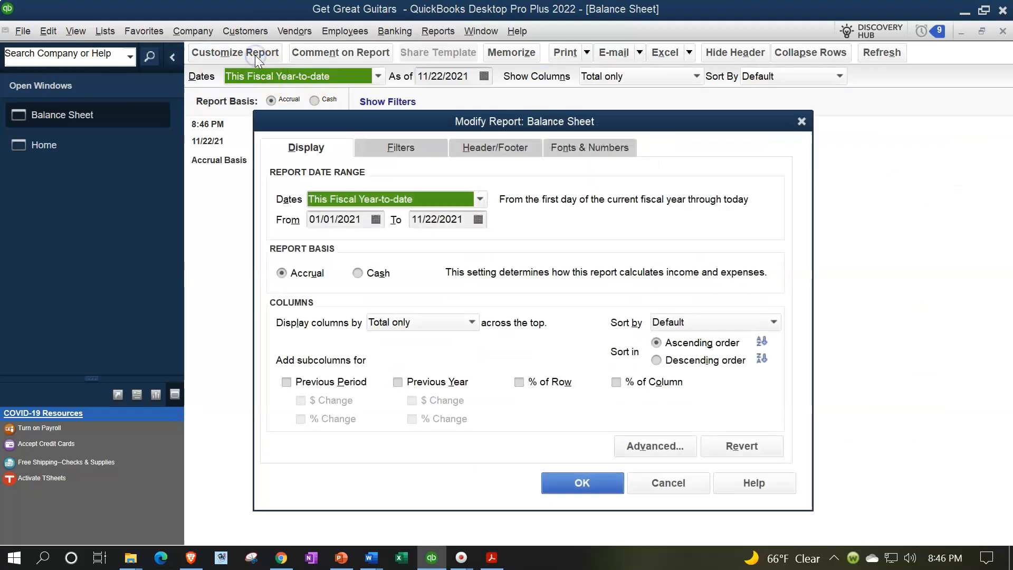
pyautogui.press('Tab')
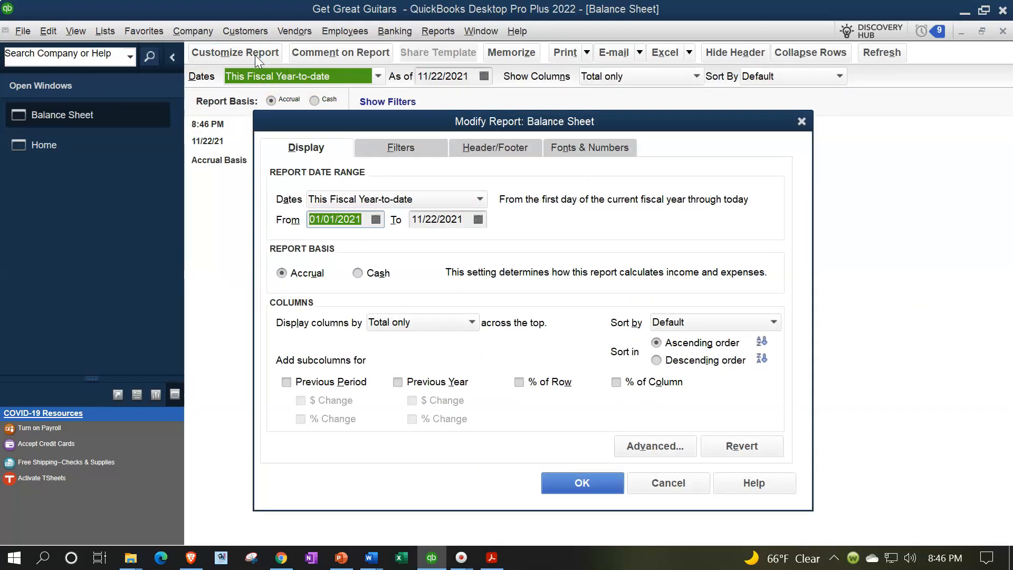
pyautogui.write('01/01/22')
pyautogui.press('Tab')
pyautogui.write('01/31/22')
pyautogui.press('Tab')
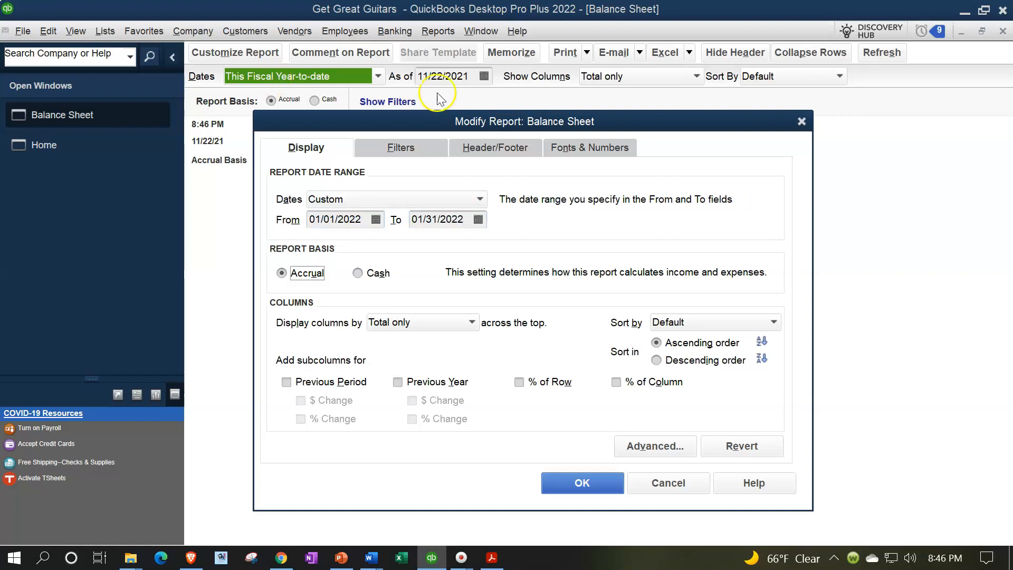
# - Set the column label font size to 14, apply it to all related fonts, and confirm the report changes
pyautogui.click(552, 147)
pyautogui.click(516, 353)
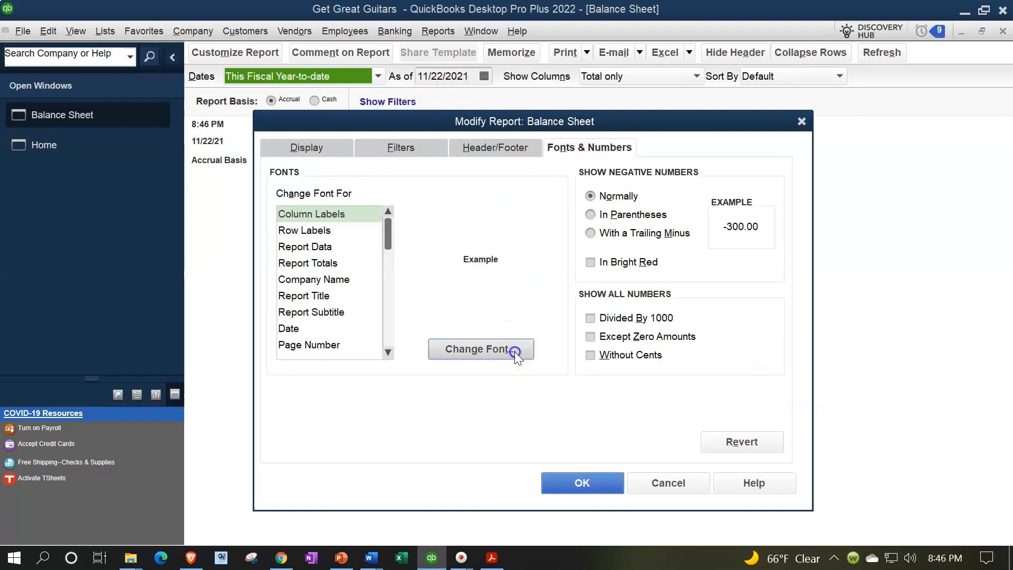
pyautogui.click(515, 309)
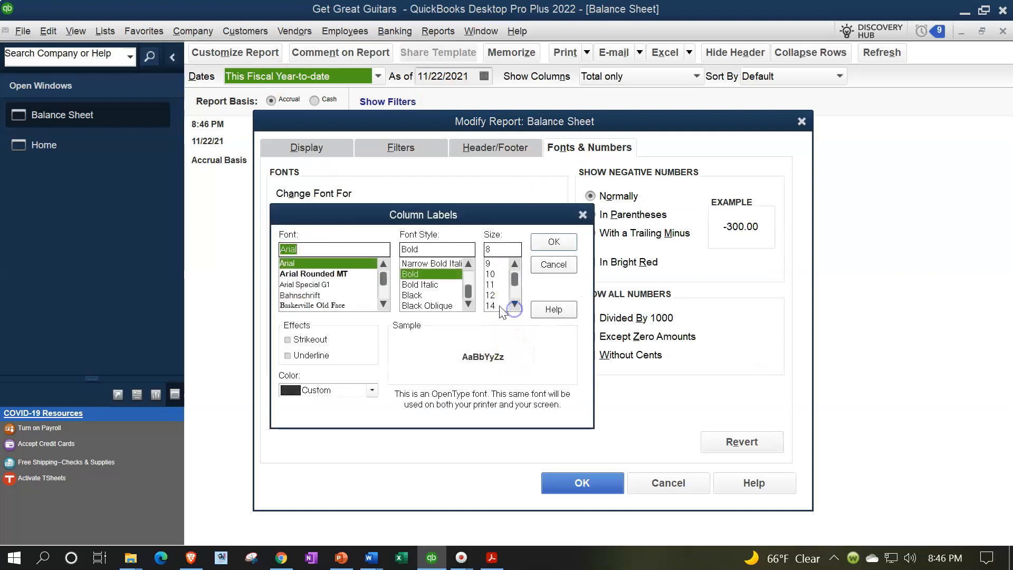
pyautogui.click(492, 305)
pyautogui.click(552, 243)
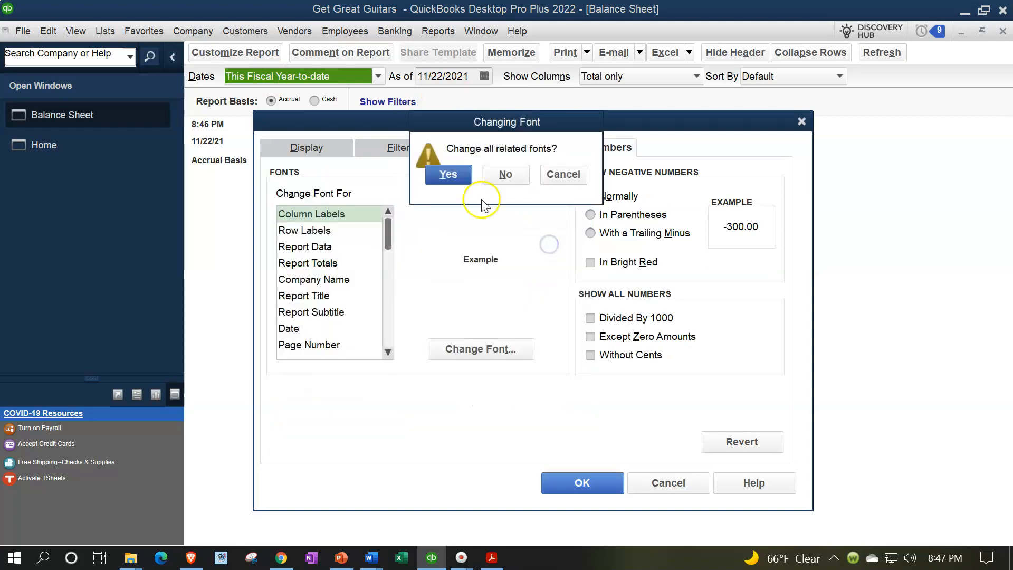
pyautogui.click(449, 175)
pyautogui.click(606, 482)
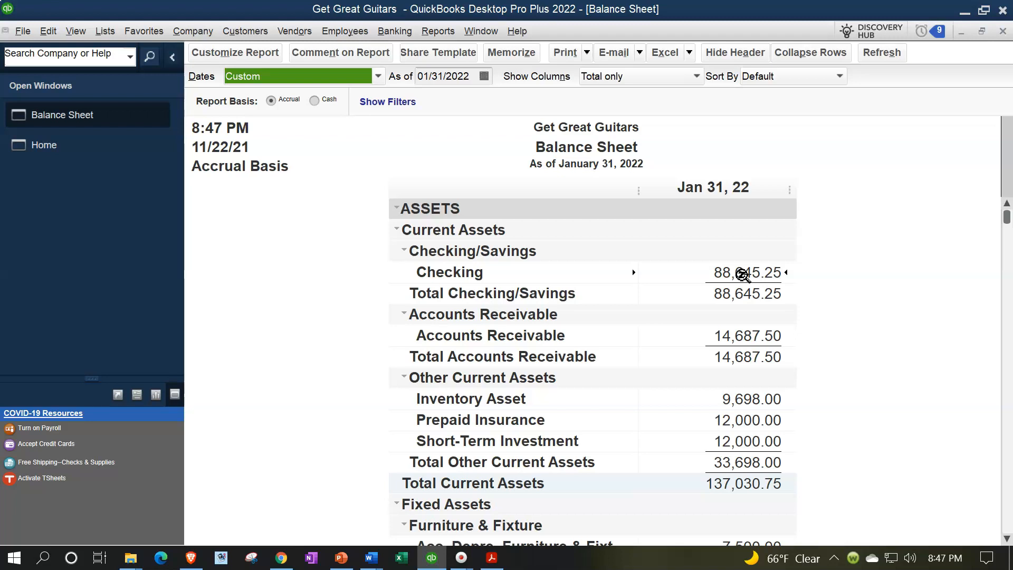
# - Begin reconciling the Checking account for the 01/31/2022 statement and hide transactions after the statement's end date
pyautogui.click(403, 33)
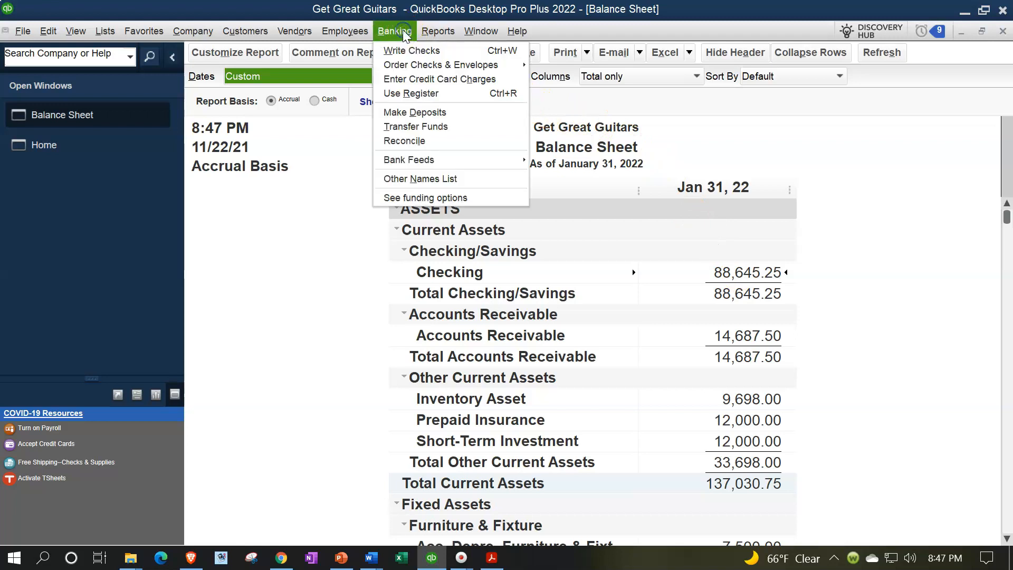
pyautogui.click(422, 142)
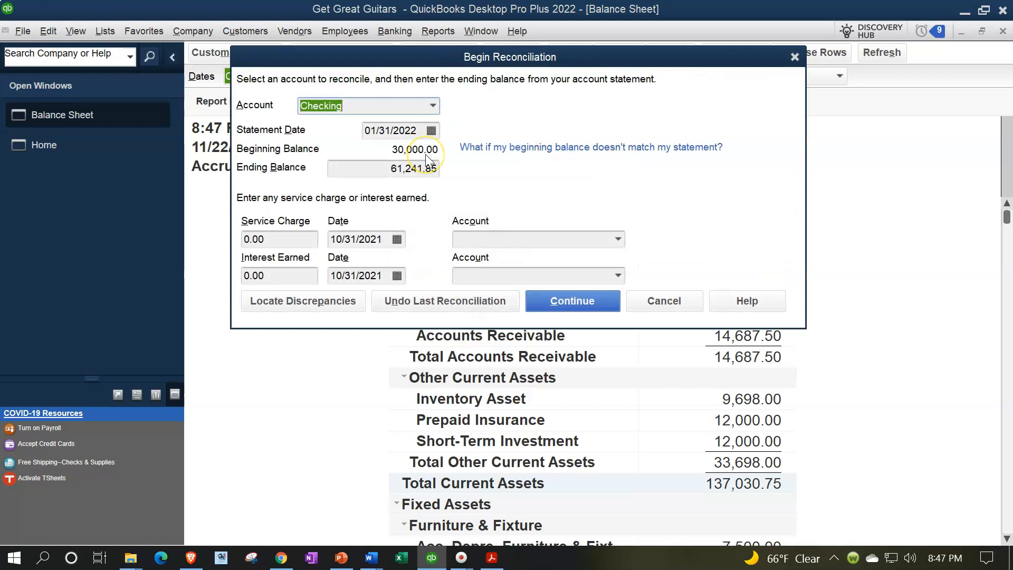
pyautogui.click(557, 297)
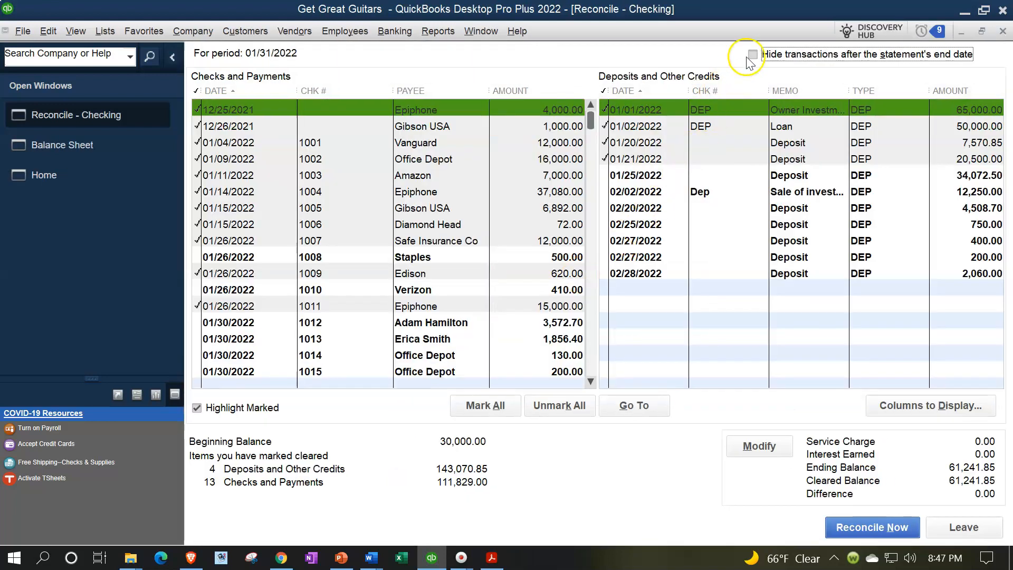
pyautogui.click(753, 55)
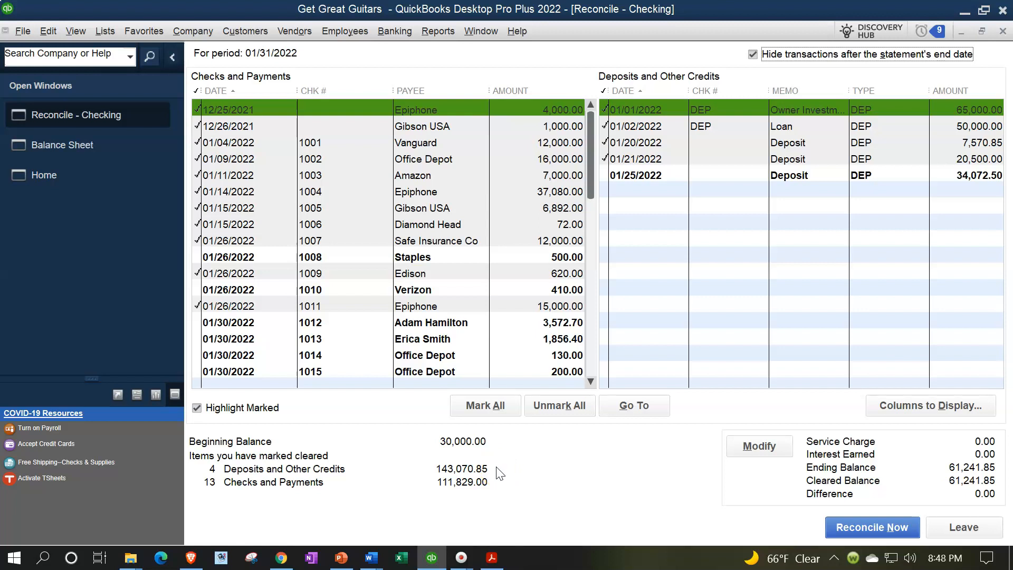
# - Compare the reconciliation against the January bank statement PDF and the Balance Sheet
pyautogui.click(491, 558)
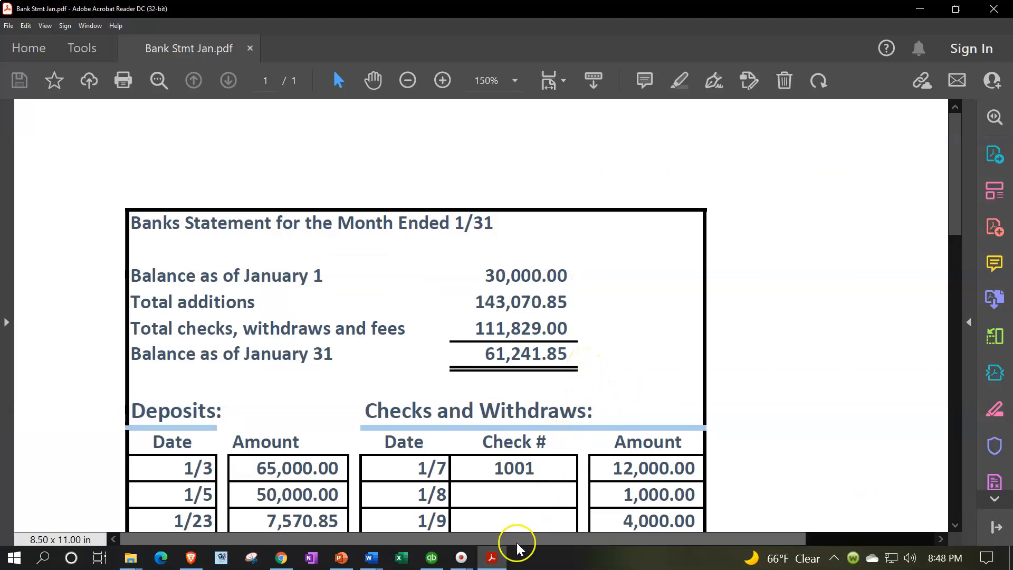
pyautogui.click(493, 559)
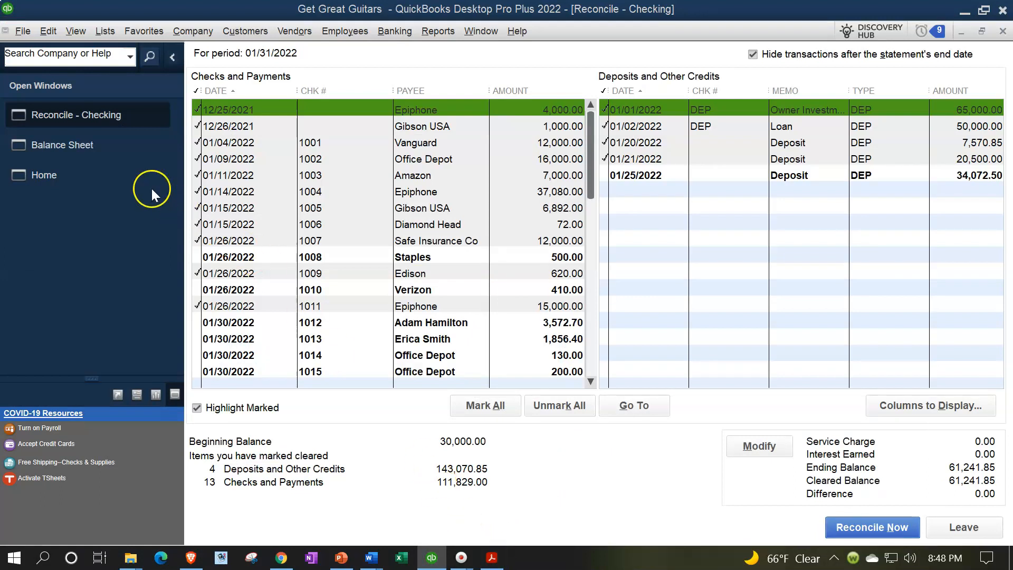
pyautogui.click(91, 150)
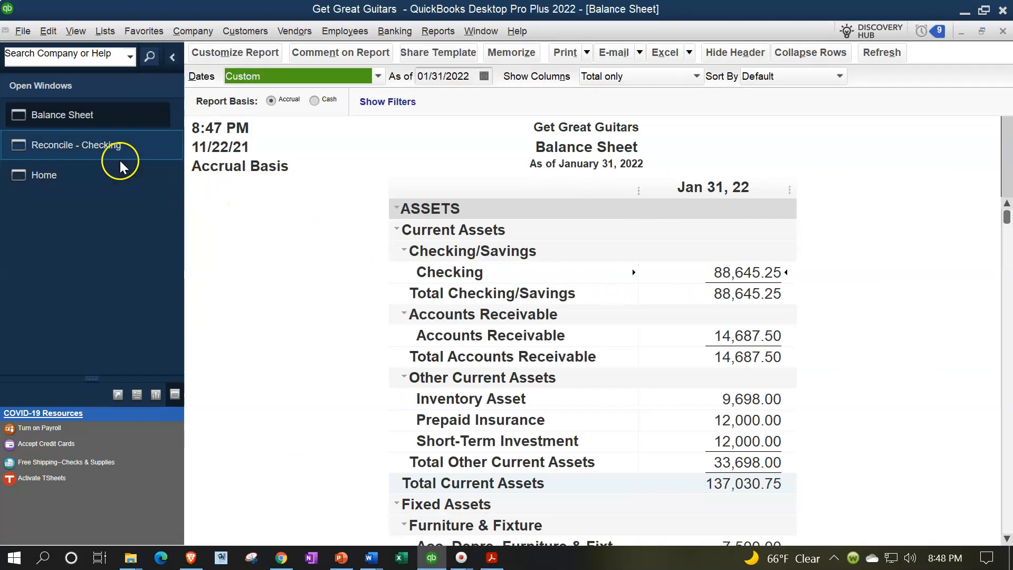
pyautogui.click(101, 150)
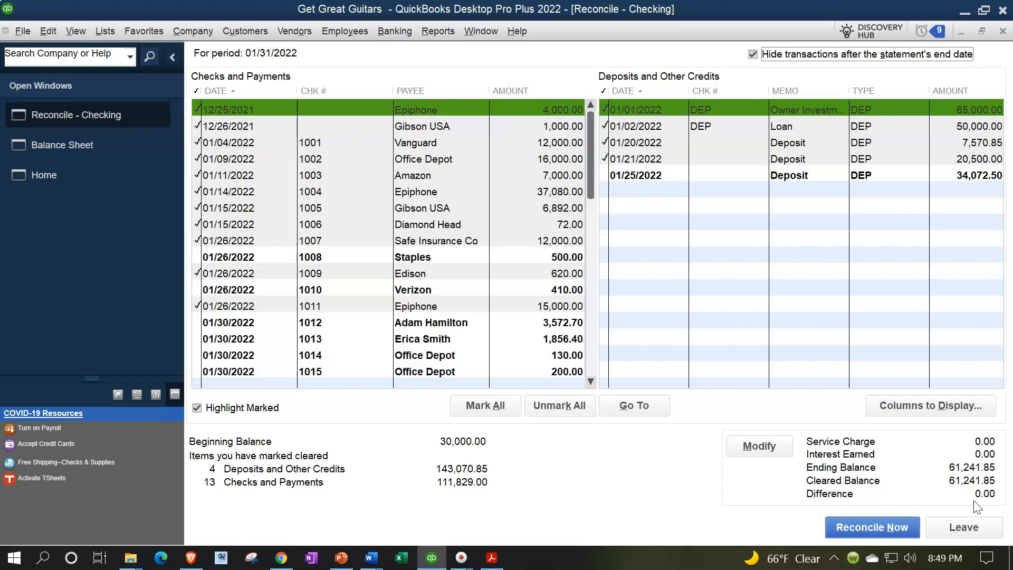
# - Reconcile the account now and display both the summary and detail reconciliation reports
pyautogui.click(901, 527)
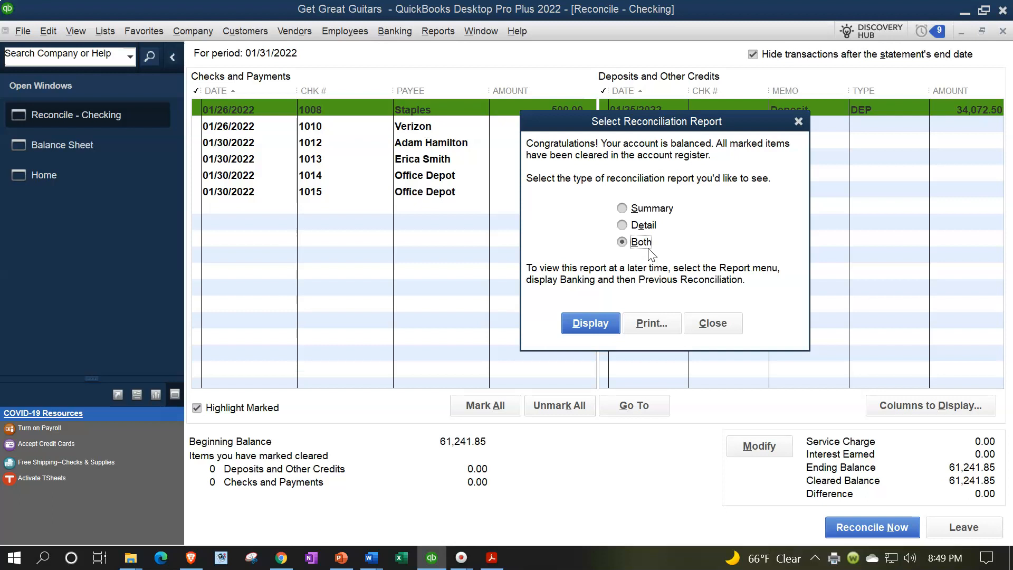
pyautogui.click(649, 222)
pyautogui.click(588, 326)
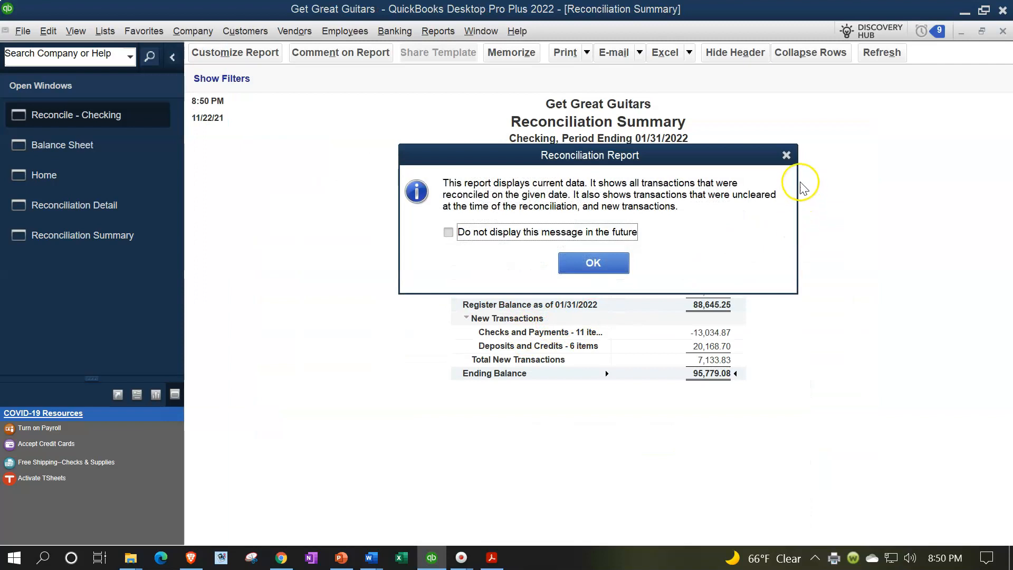
pyautogui.click(792, 155)
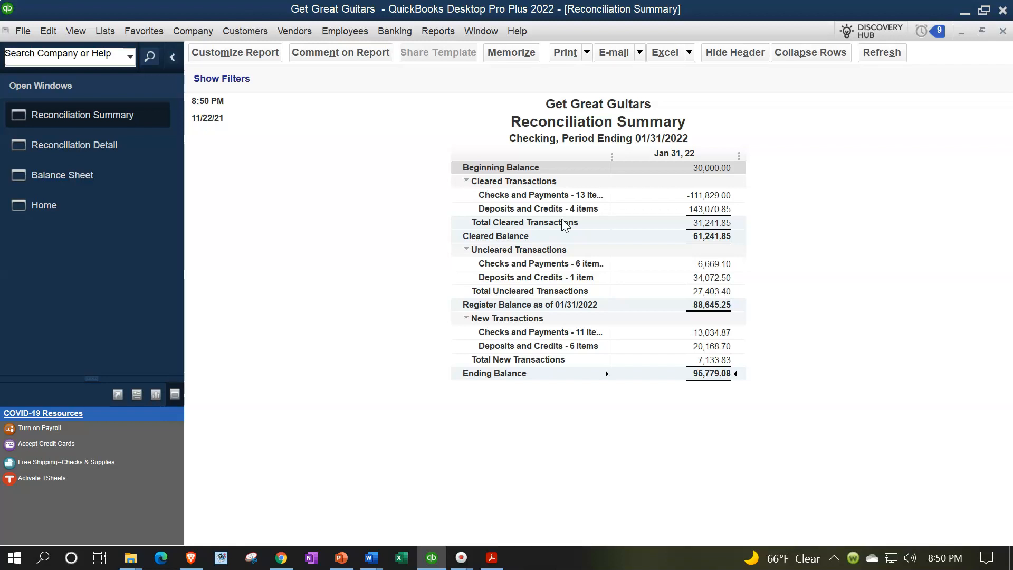
# - Set the Reconciliation Summary's column label font size to 14 with all related fonts
pyautogui.click(237, 58)
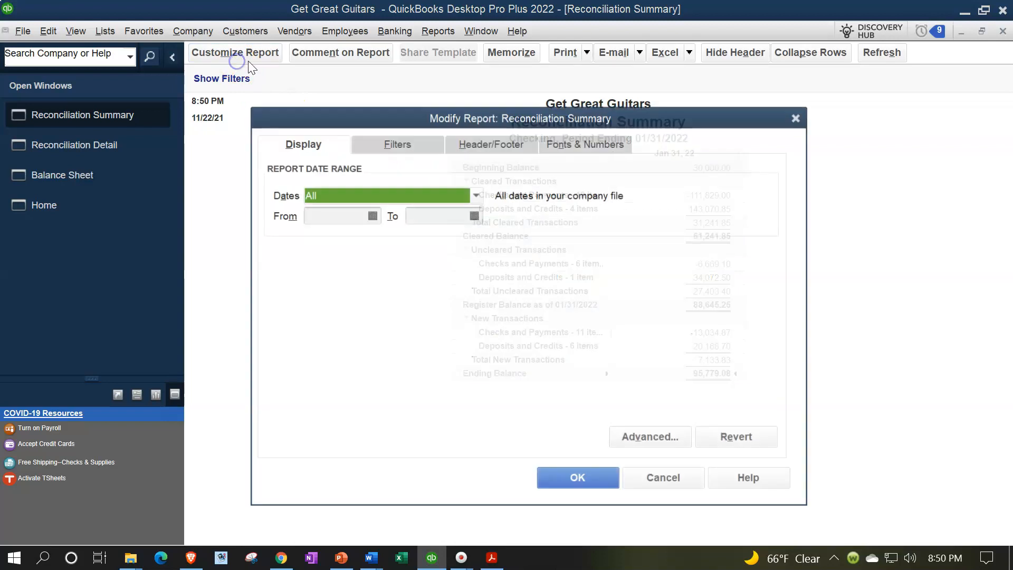
pyautogui.click(575, 145)
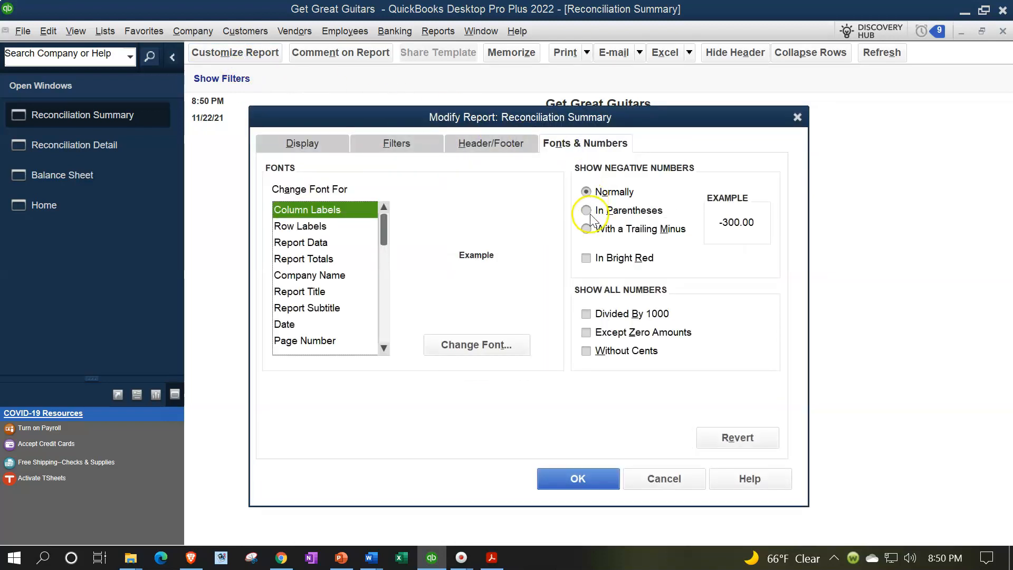
pyautogui.click(504, 346)
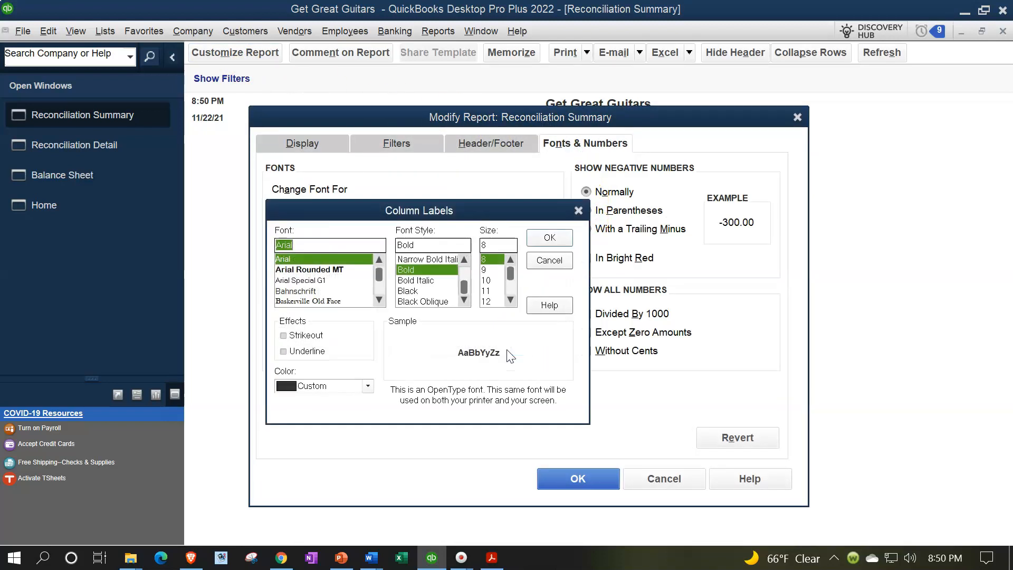
pyautogui.click(511, 300)
pyautogui.click(489, 302)
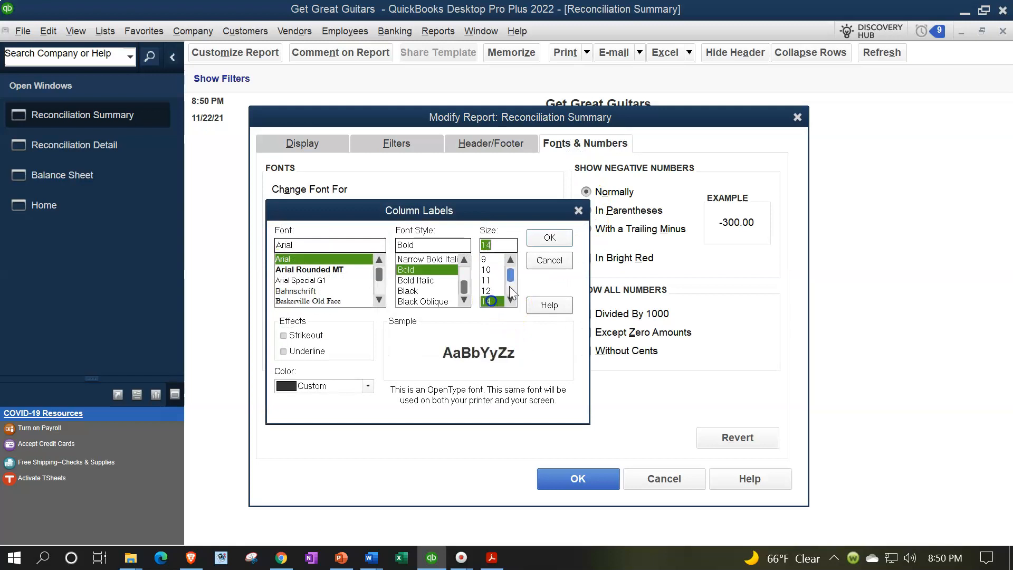
pyautogui.click(550, 240)
pyautogui.click(456, 173)
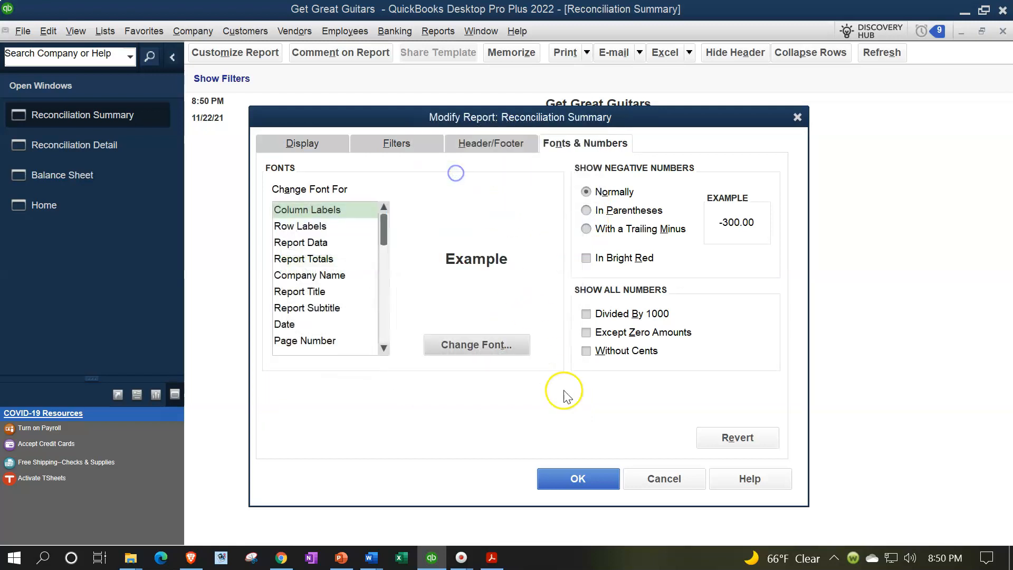
pyautogui.click(581, 479)
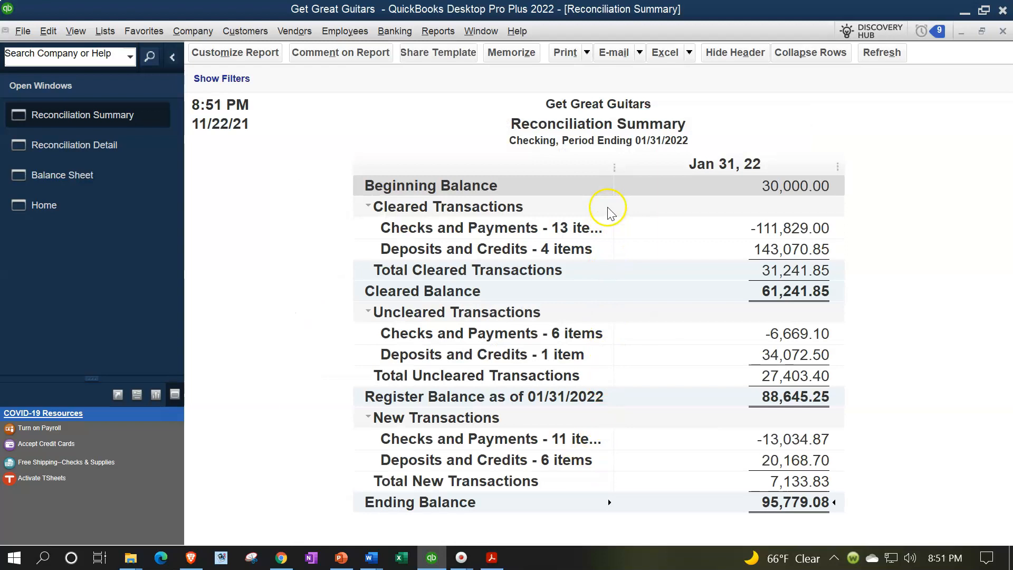
# - Widen the label column and collapse the Cleared, Uncleared and New Transactions sections
pyautogui.moveTo(613, 166); pyautogui.dragTo(650, 170)
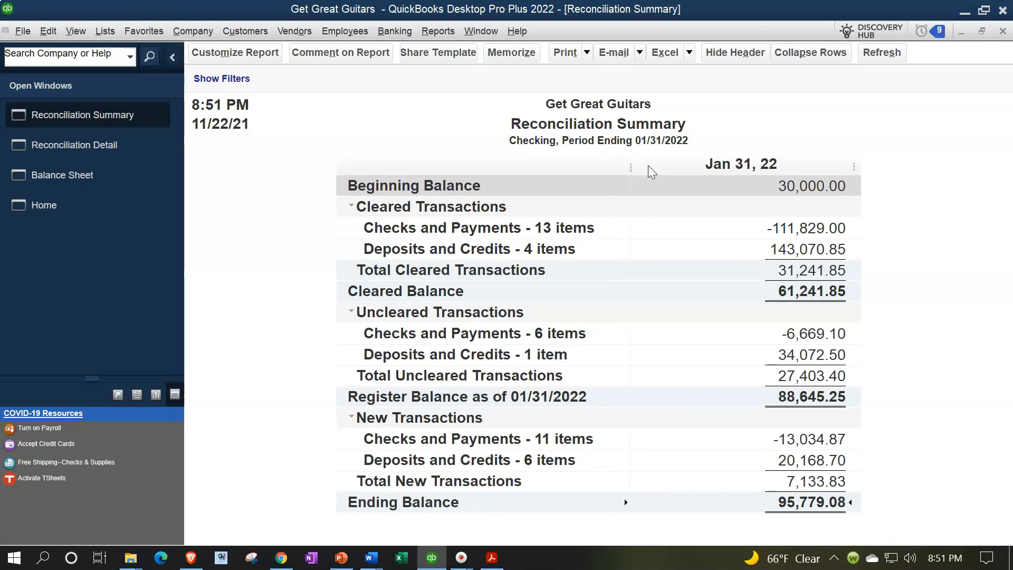
pyautogui.click(359, 208)
pyautogui.click(375, 250)
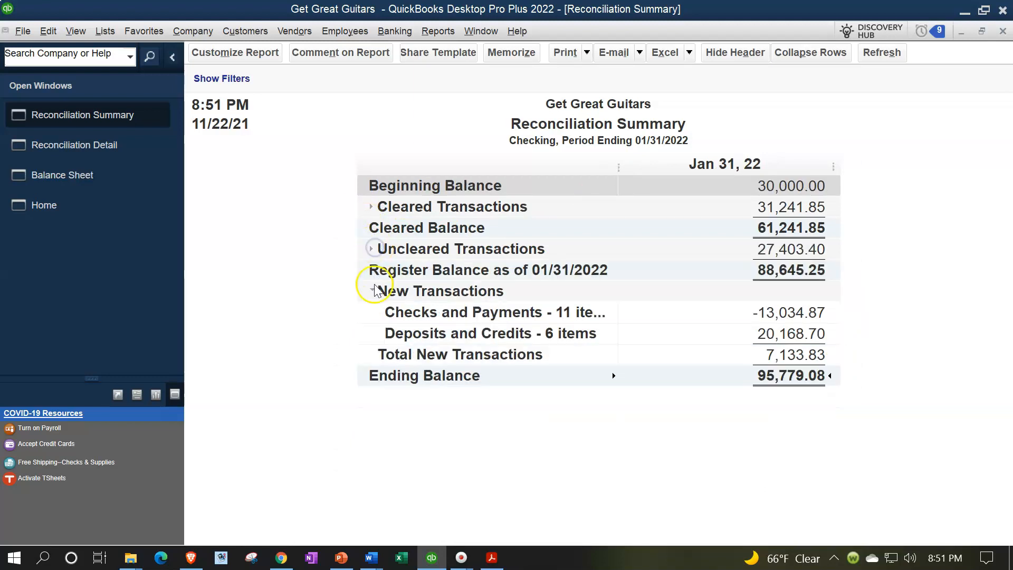
pyautogui.click(375, 290)
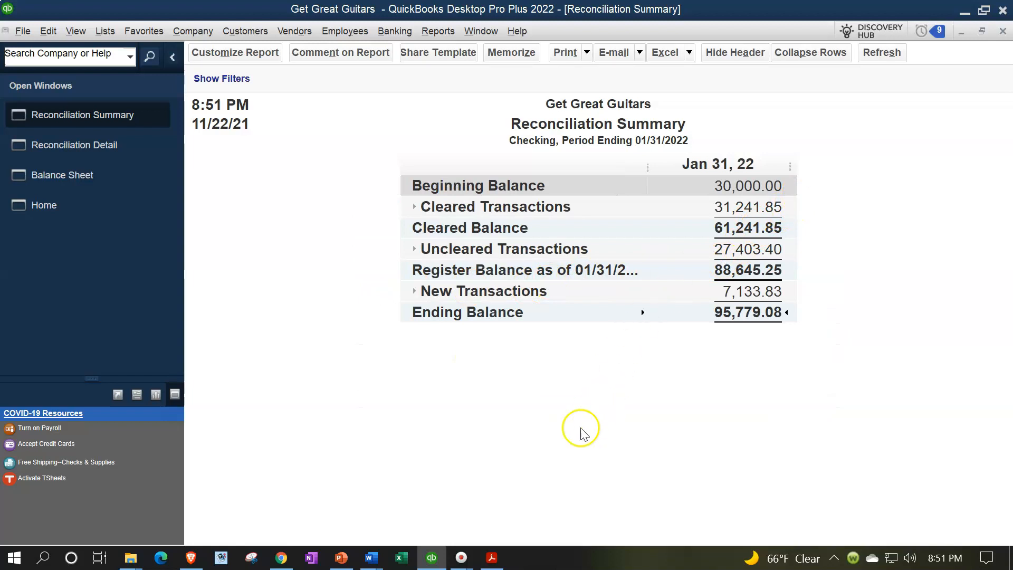
# - Compare the reconciliation summary with the bank statement PDF
pyautogui.click(491, 558)
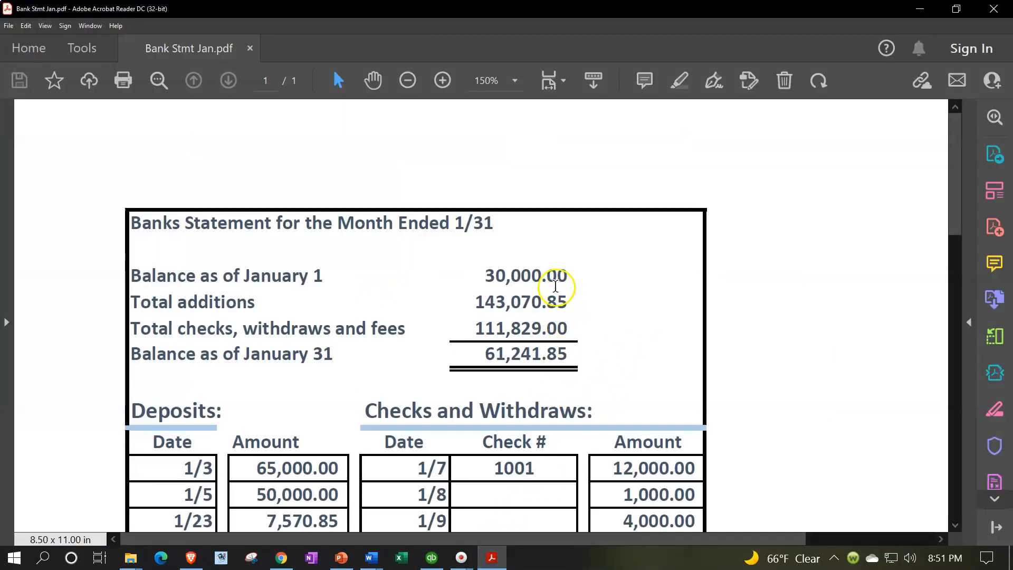
pyautogui.click(489, 561)
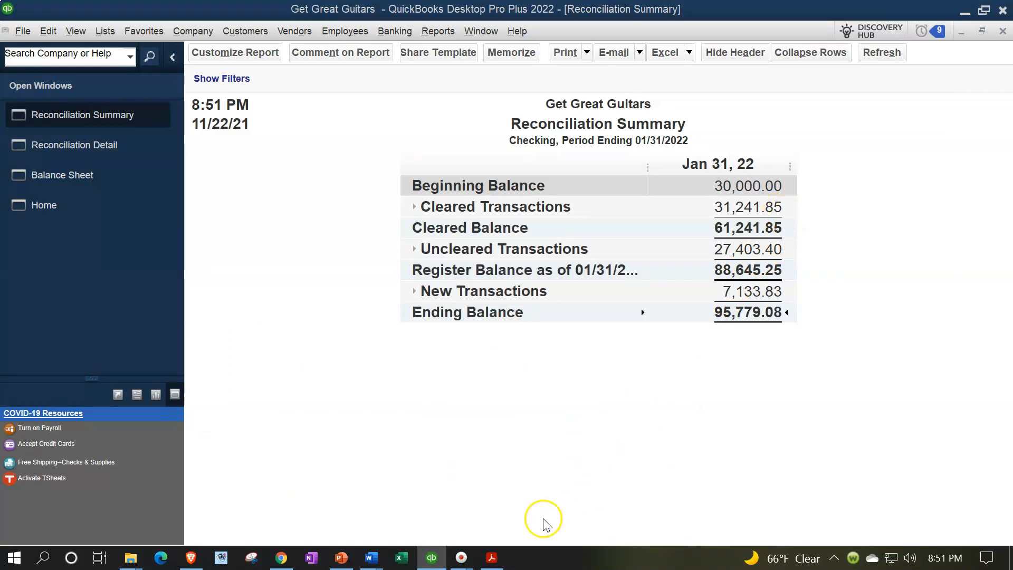
# - Switch between the bank statement, Reconciliation Summary and Balance Sheet to compare the checking balances
pyautogui.click(493, 560)
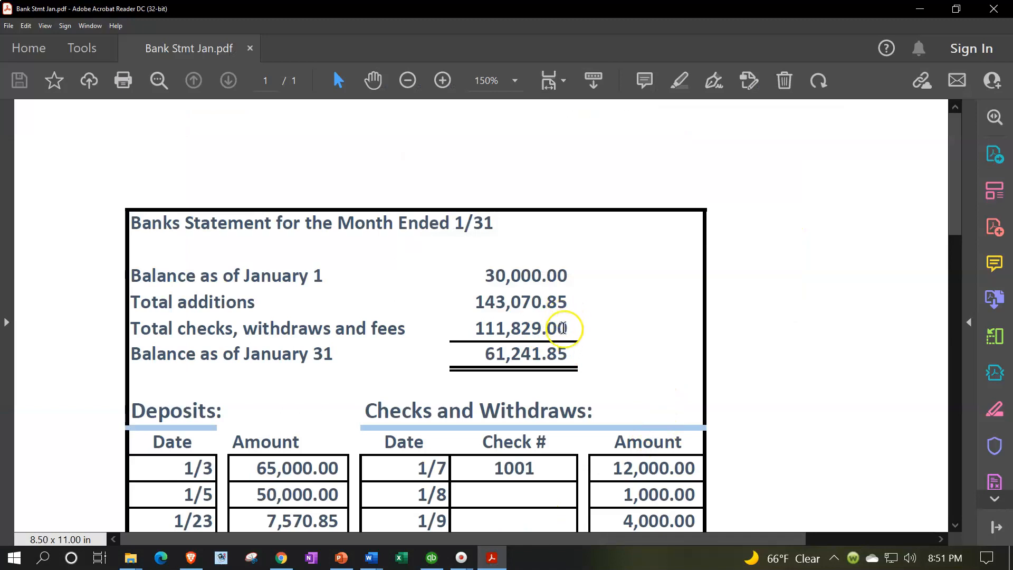
pyautogui.click(491, 558)
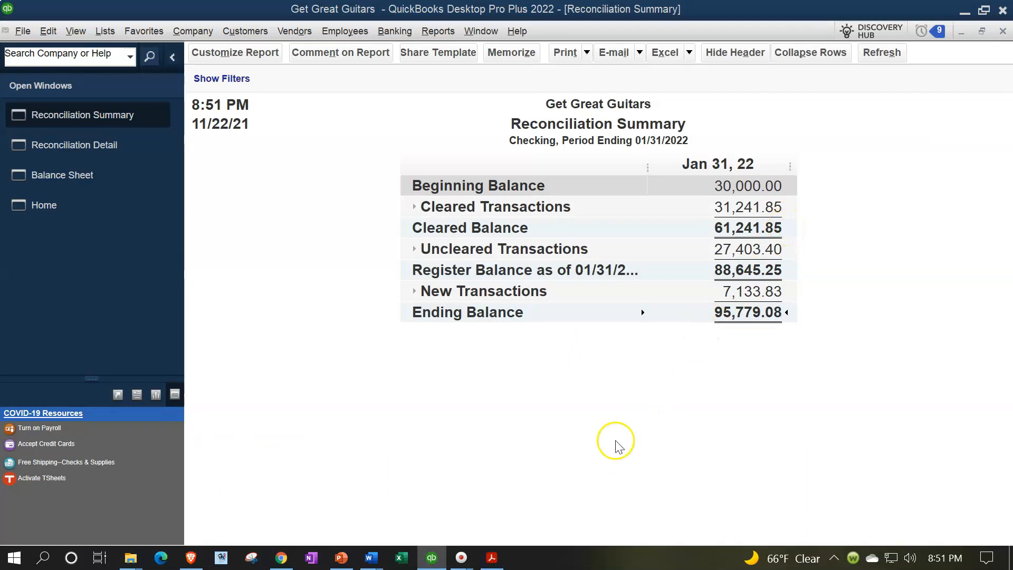
pyautogui.click(493, 558)
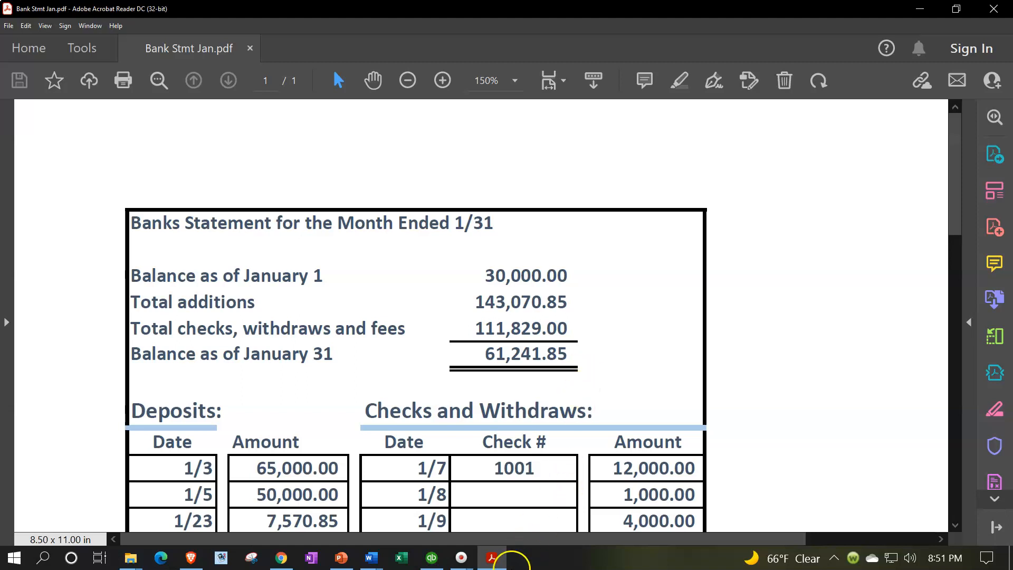
pyautogui.click(500, 562)
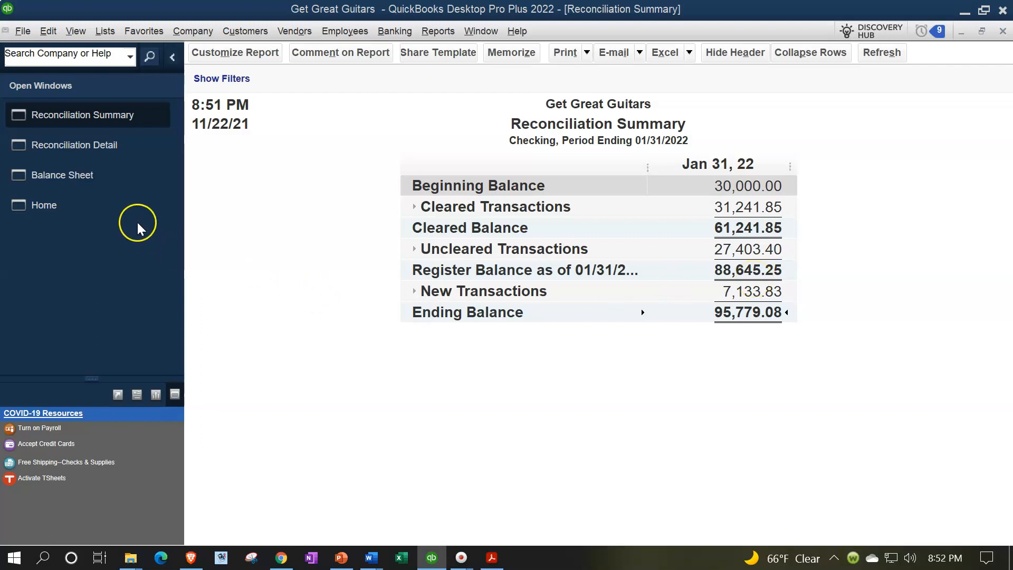
pyautogui.click(74, 175)
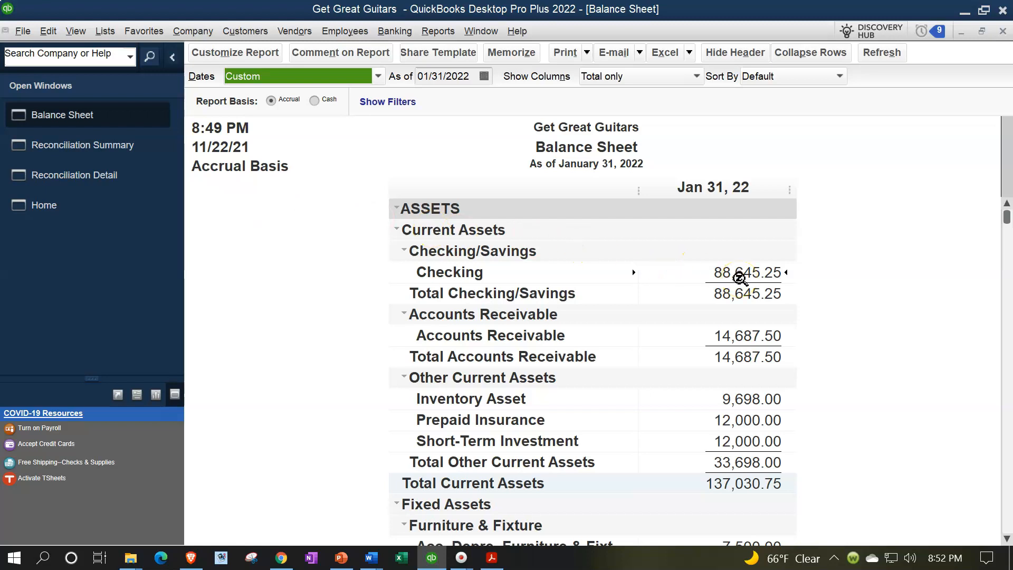
pyautogui.click(104, 145)
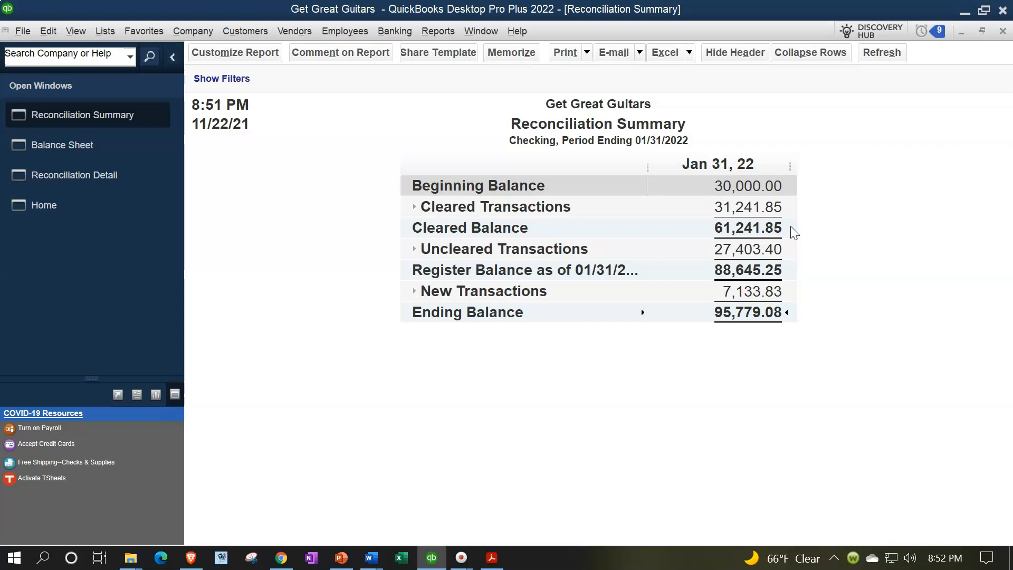
pyautogui.click(794, 232)
pyautogui.click(92, 151)
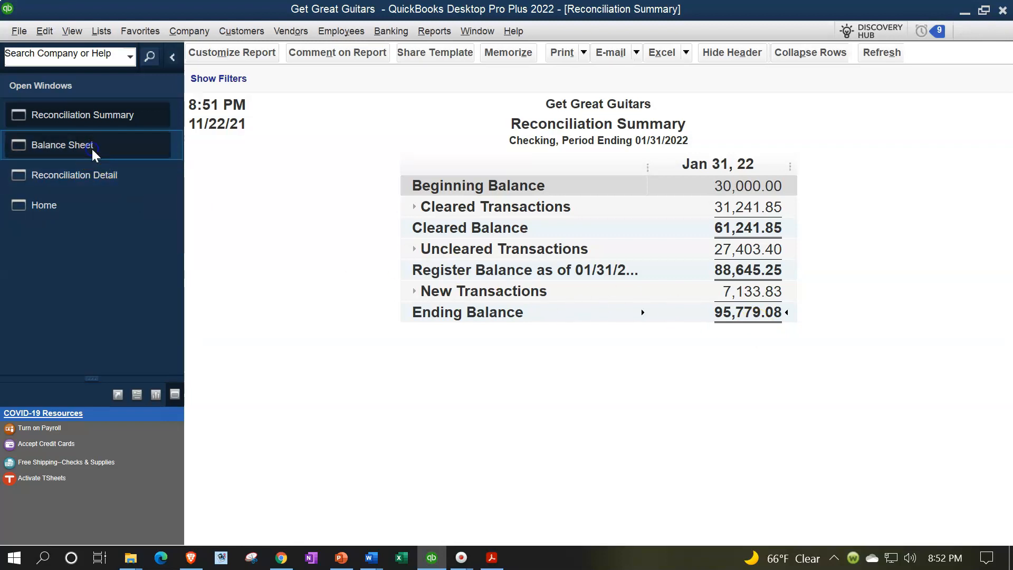
# - Set the Balance Sheet's As of date to 02/28/2022
pyautogui.click(475, 73)
pyautogui.moveTo(475, 72); pyautogui.dragTo(267, 75)
pyautogui.write('0228')
pyautogui.press('Tab')
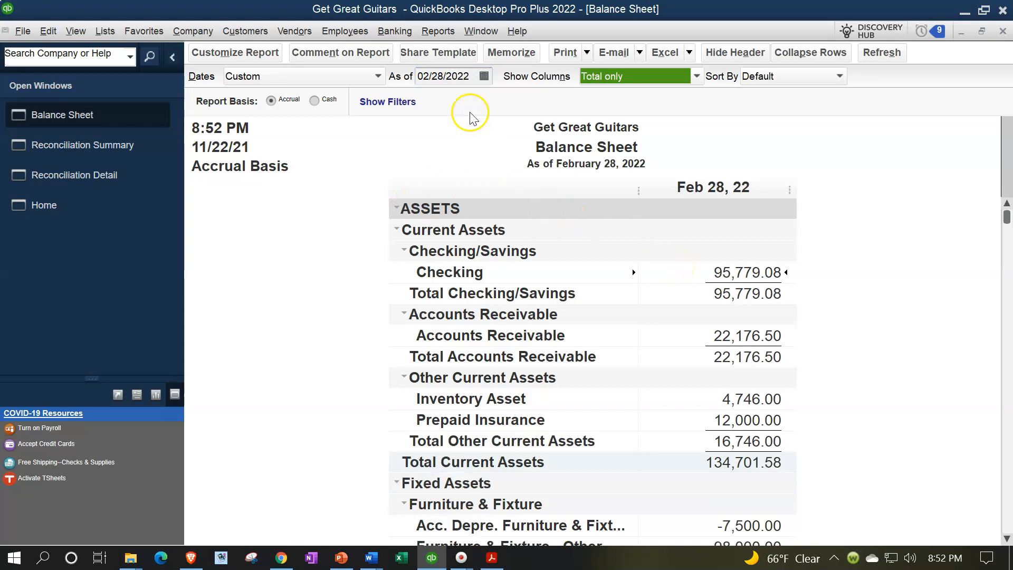
# - Return the Balance Sheet's As of date to 01/31/2022
pyautogui.moveTo(478, 76); pyautogui.dragTo(417, 76)
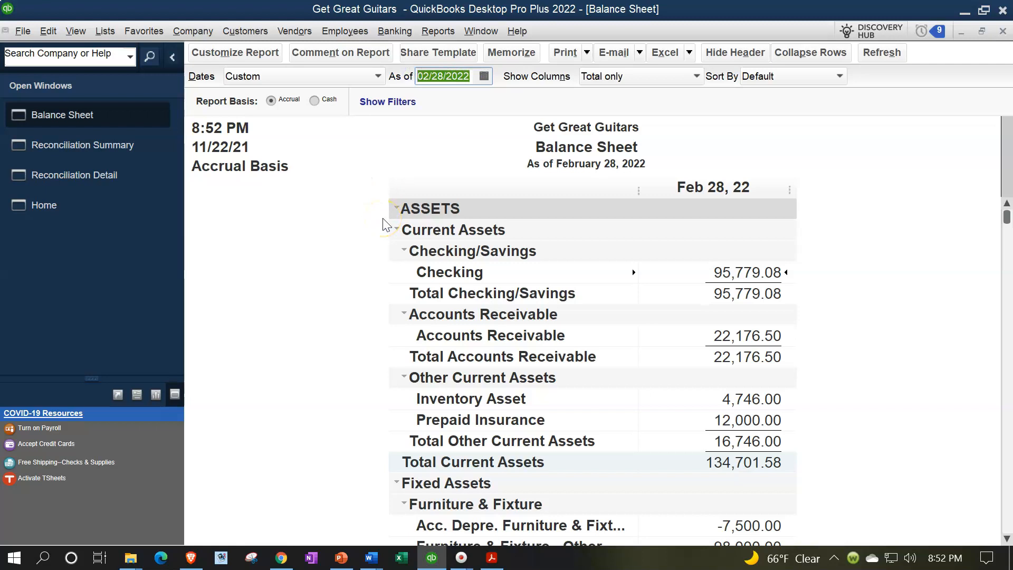
pyautogui.write('01/31/2022')
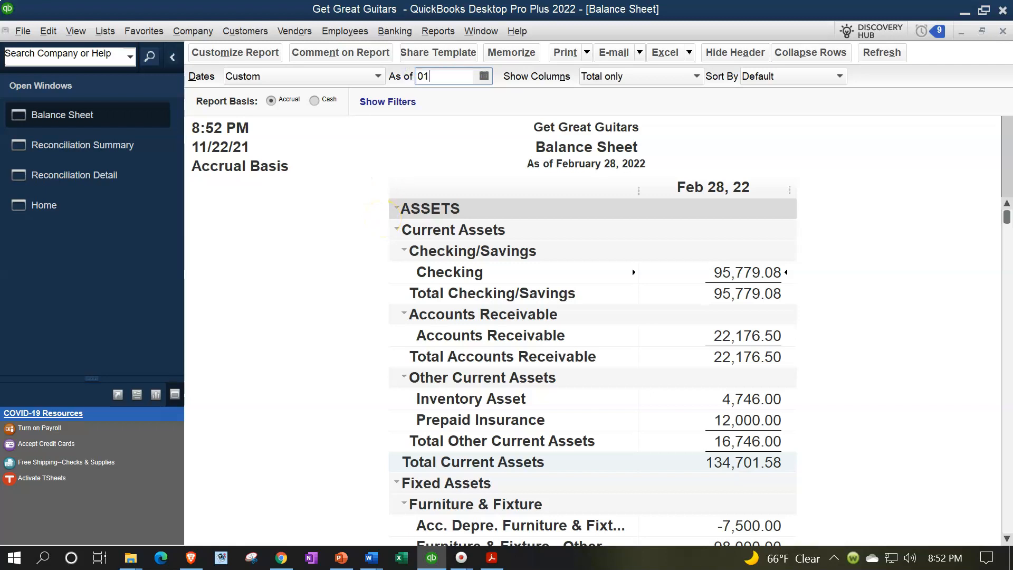
pyautogui.press('Tab')
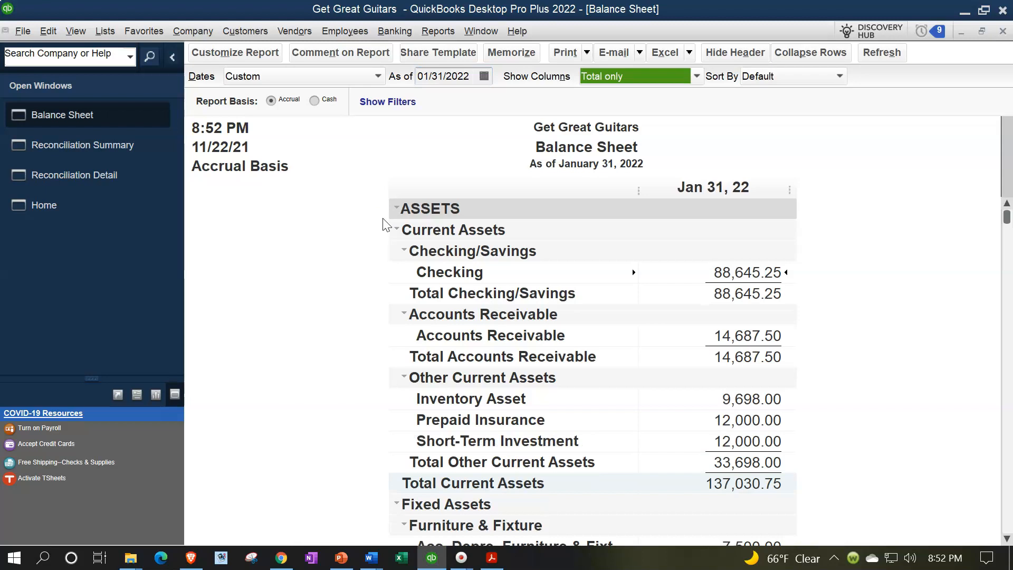
# - Expand the Uncleared, Cleared and New Transactions sections of the Reconciliation Summary
pyautogui.click(108, 148)
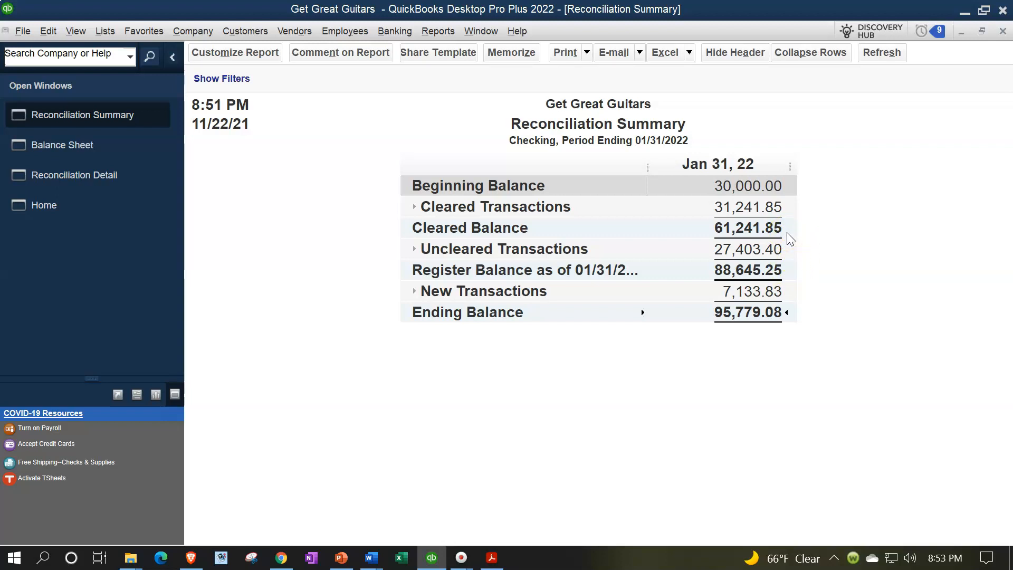
pyautogui.click(415, 250)
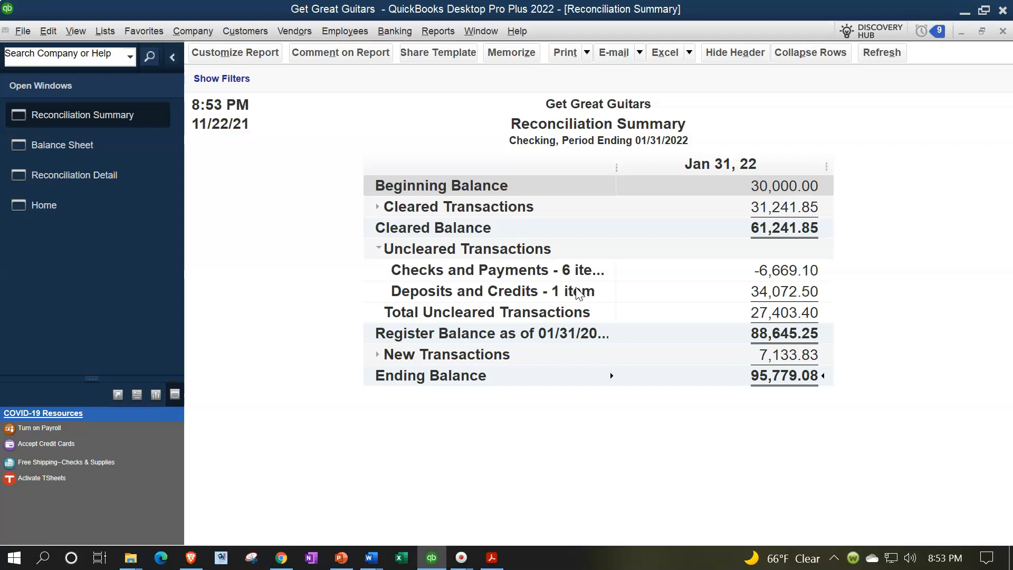
pyautogui.click(575, 302)
pyautogui.click(378, 206)
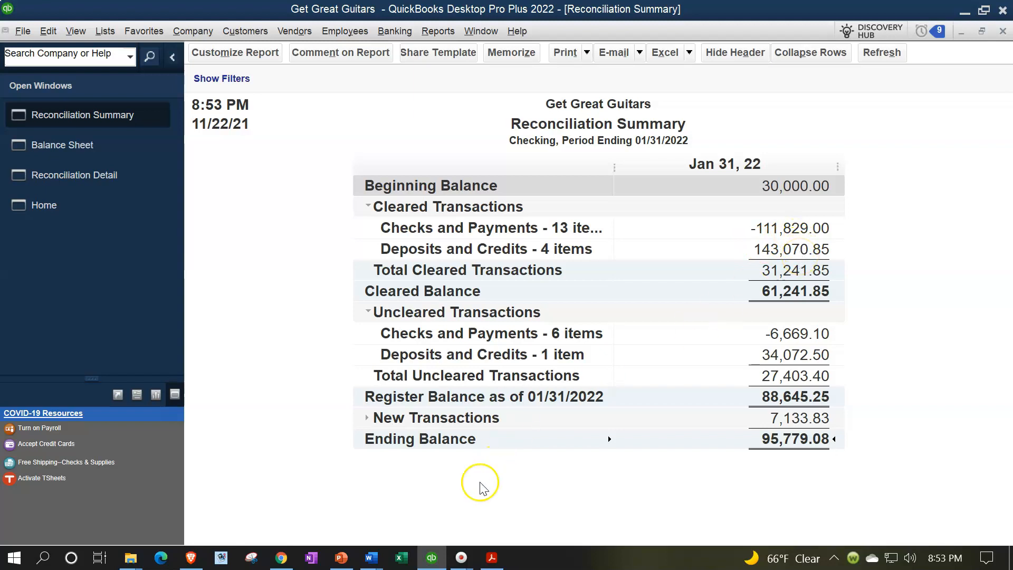
pyautogui.click(496, 557)
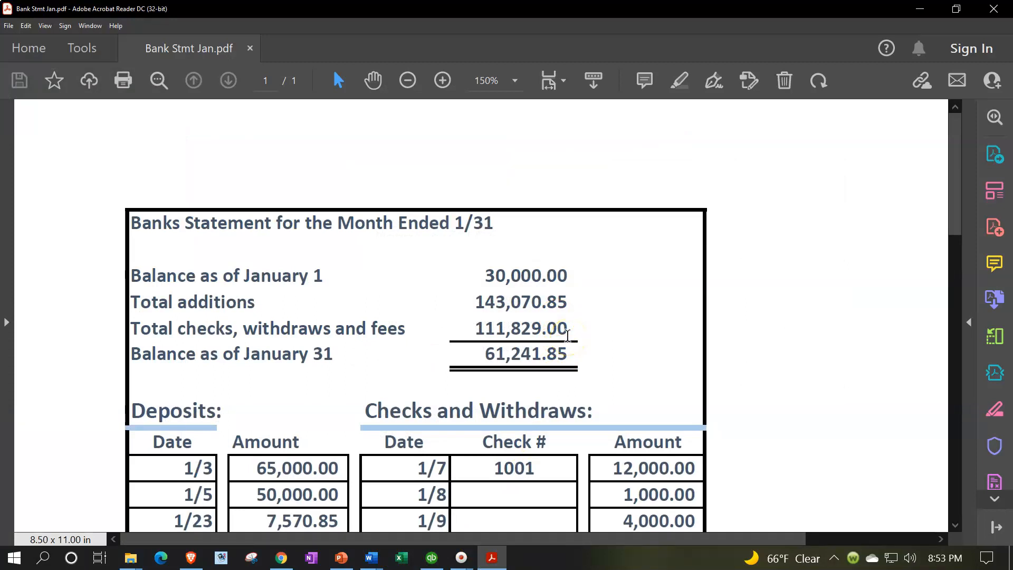
pyautogui.click(488, 555)
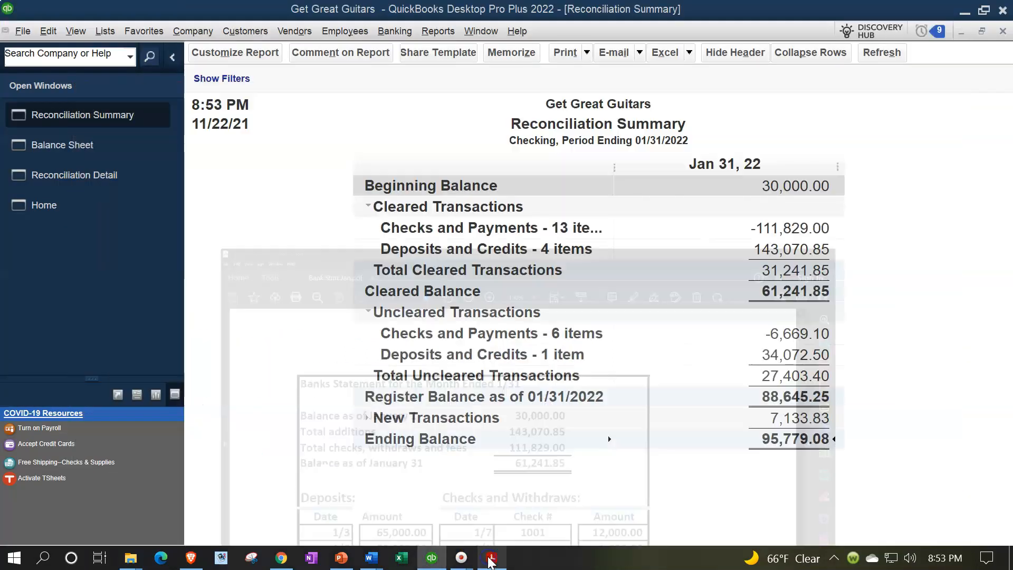
pyautogui.click(368, 417)
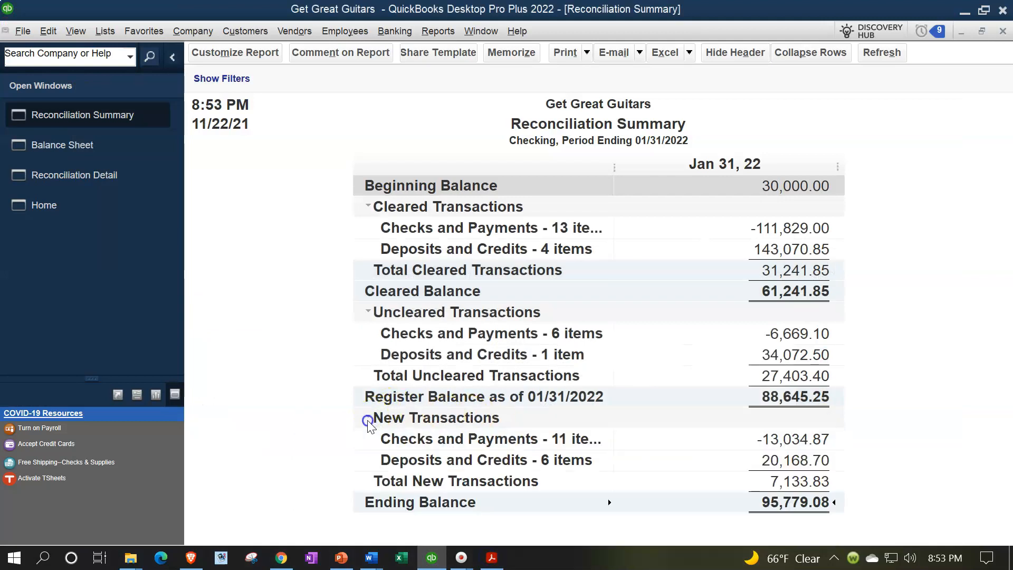
pyautogui.click(334, 350)
# - Set the Reconciliation Detail's column label font size to 12 with all related fonts, and widen the Date column
pyautogui.click(110, 174)
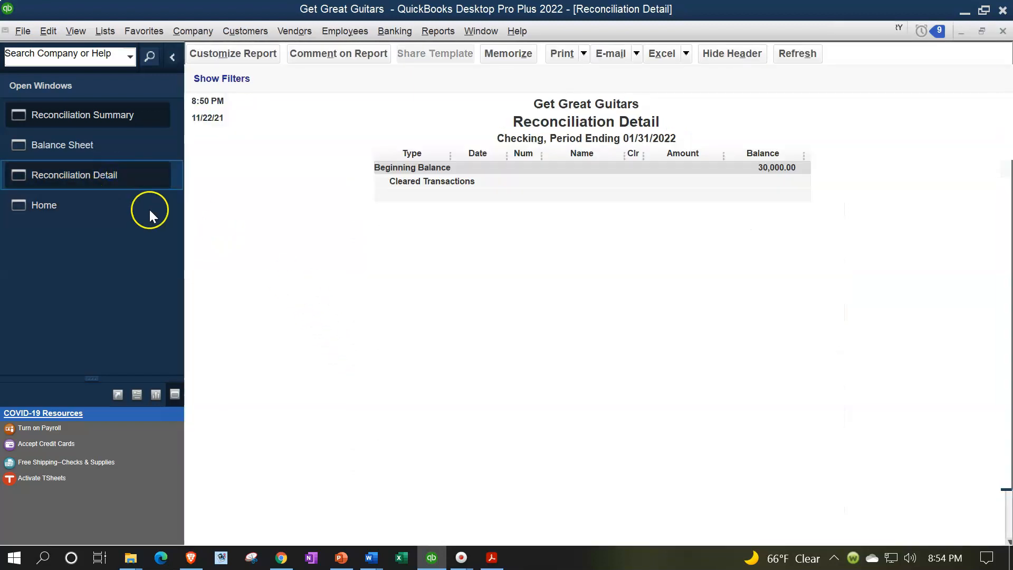
pyautogui.click(238, 56)
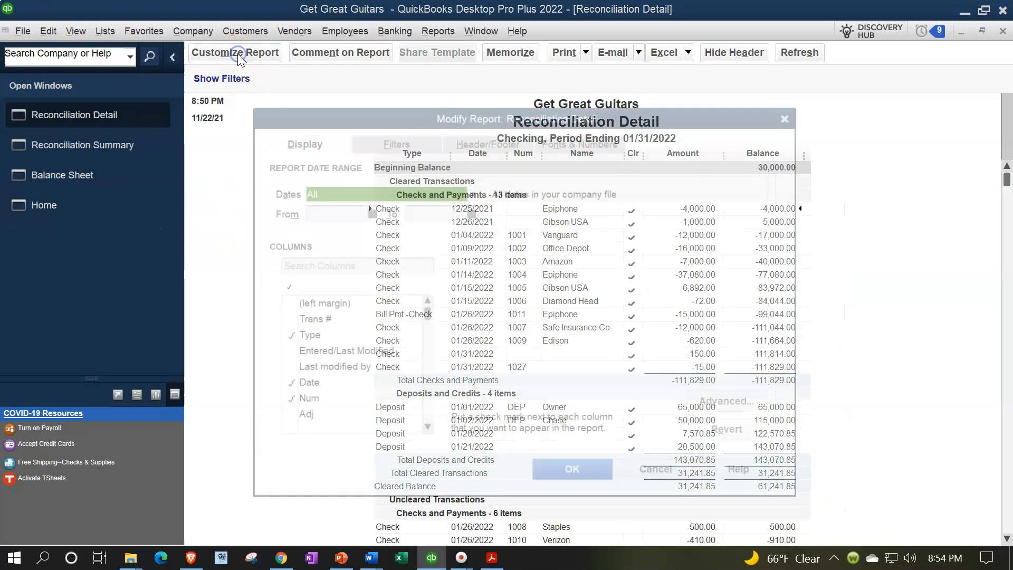
pyautogui.click(577, 141)
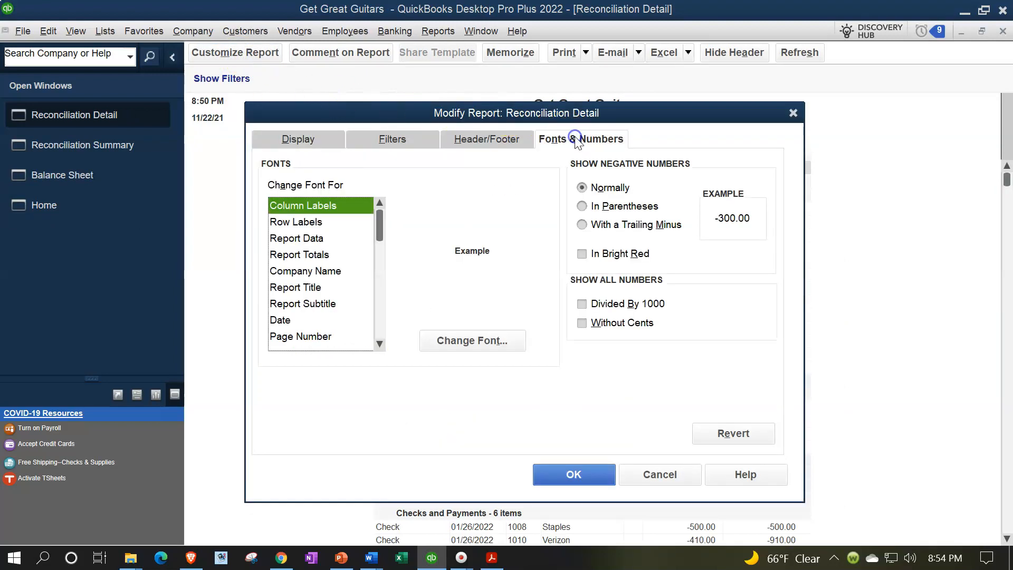
pyautogui.click(503, 346)
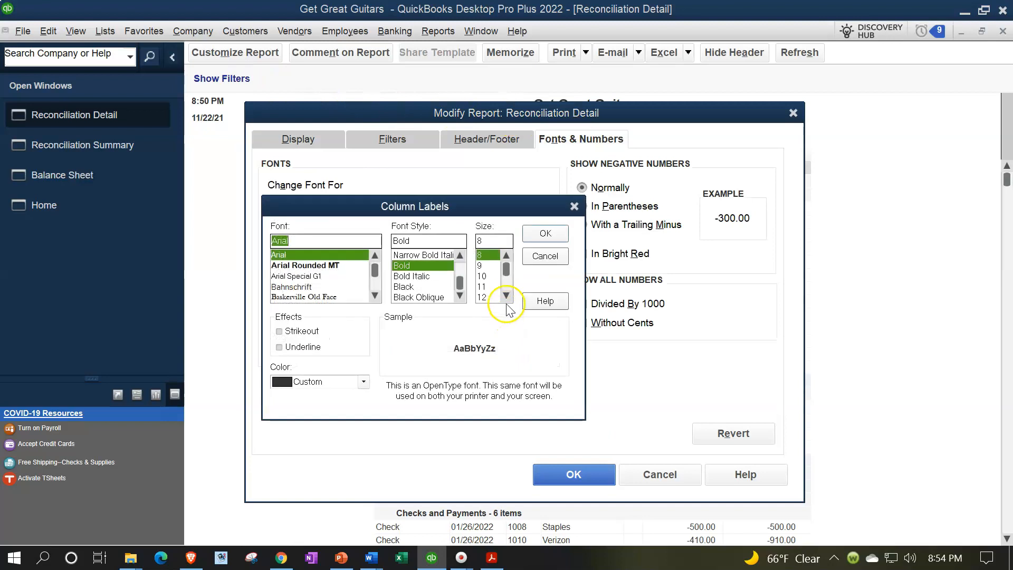
pyautogui.click(493, 298)
pyautogui.click(545, 233)
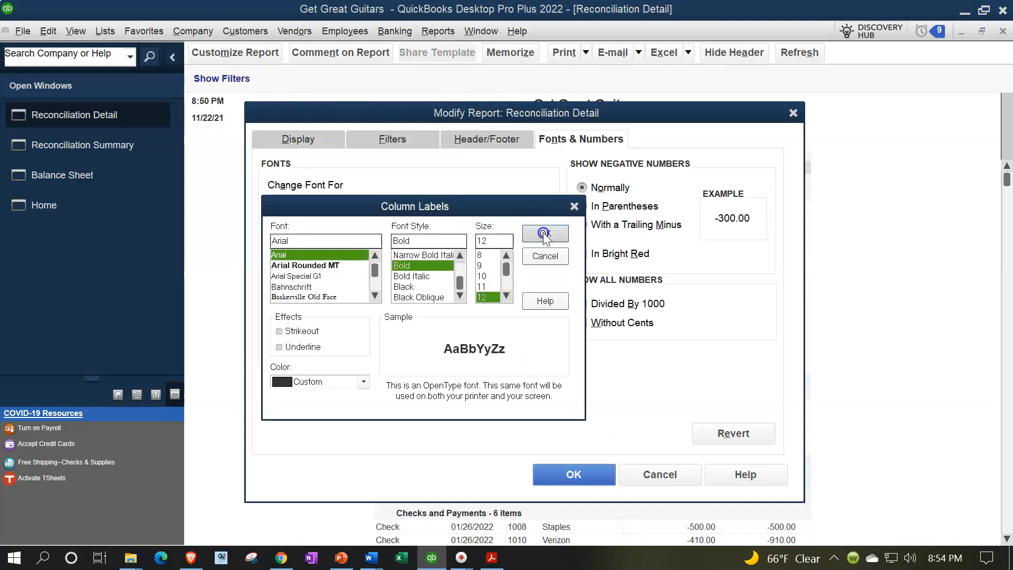
pyautogui.click(448, 176)
pyautogui.click(569, 470)
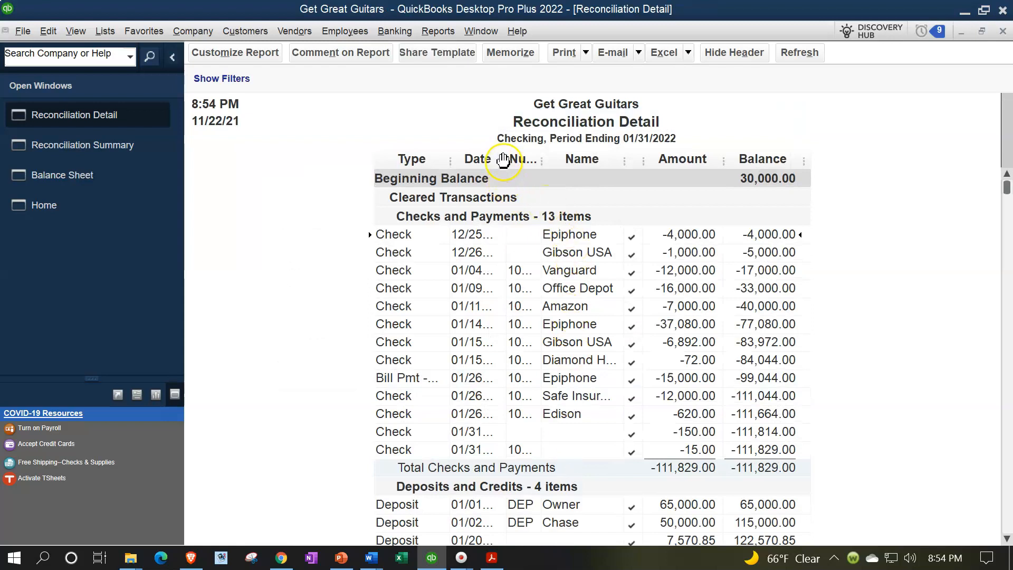
pyautogui.moveTo(507, 162); pyautogui.dragTo(575, 157)
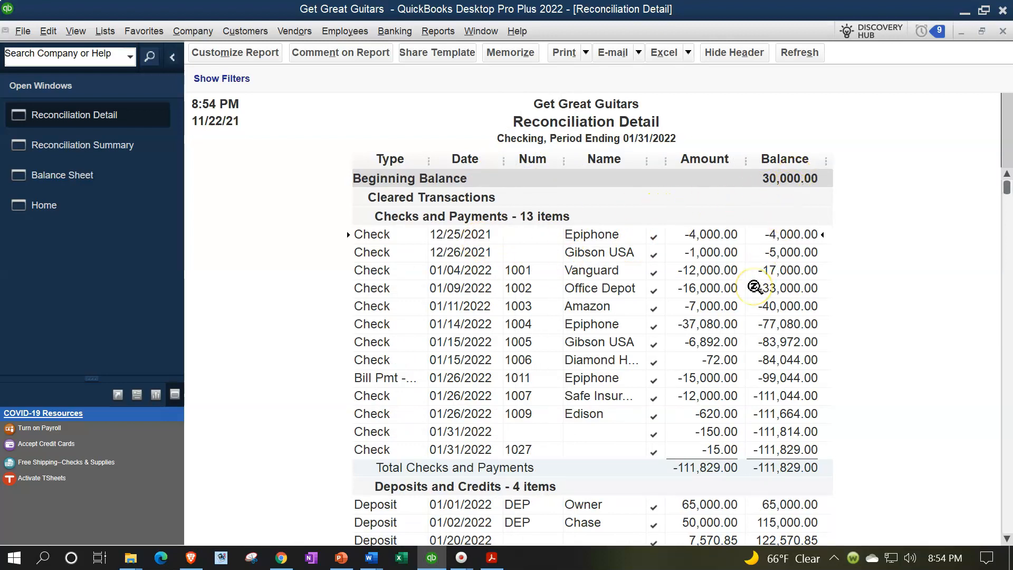
# - Scroll through the Reconciliation Detail's cleared and uncleared transactions and compare them with the bank statement PDF
pyautogui.scroll(-1, 754, 288)
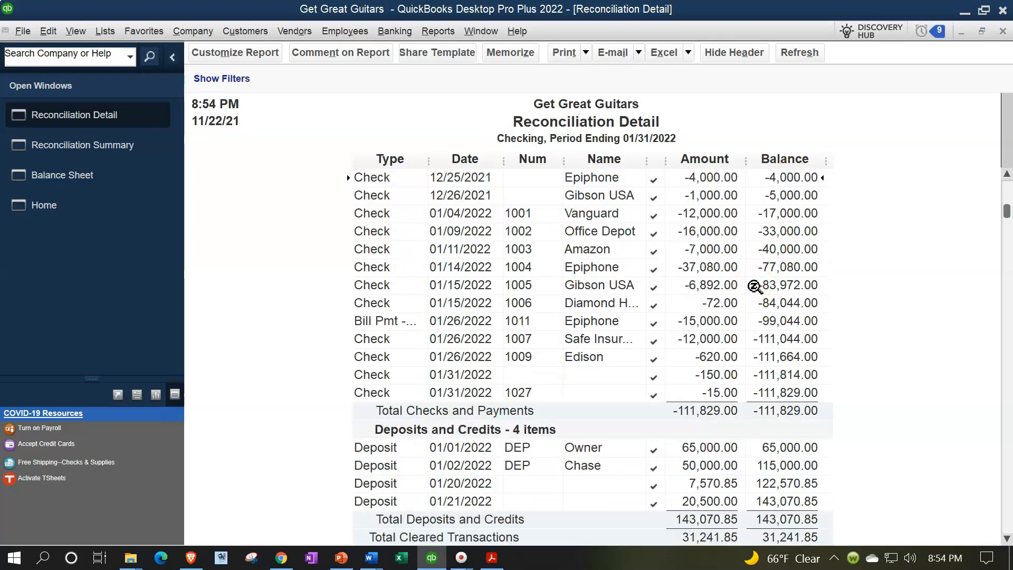
pyautogui.scroll(-3, 754, 288)
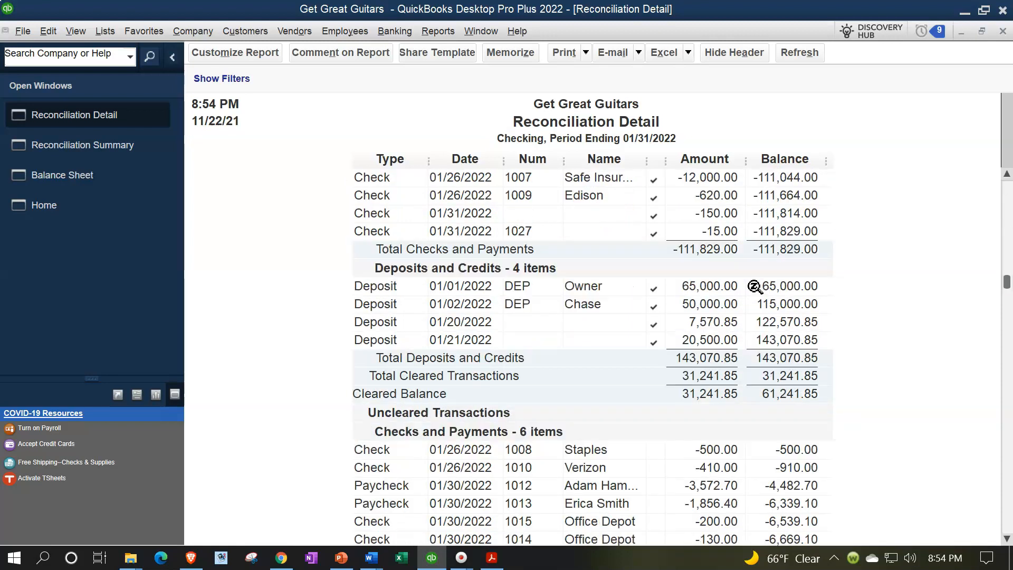
pyautogui.scroll(-2, 754, 286)
pyautogui.scroll(-1, 754, 287)
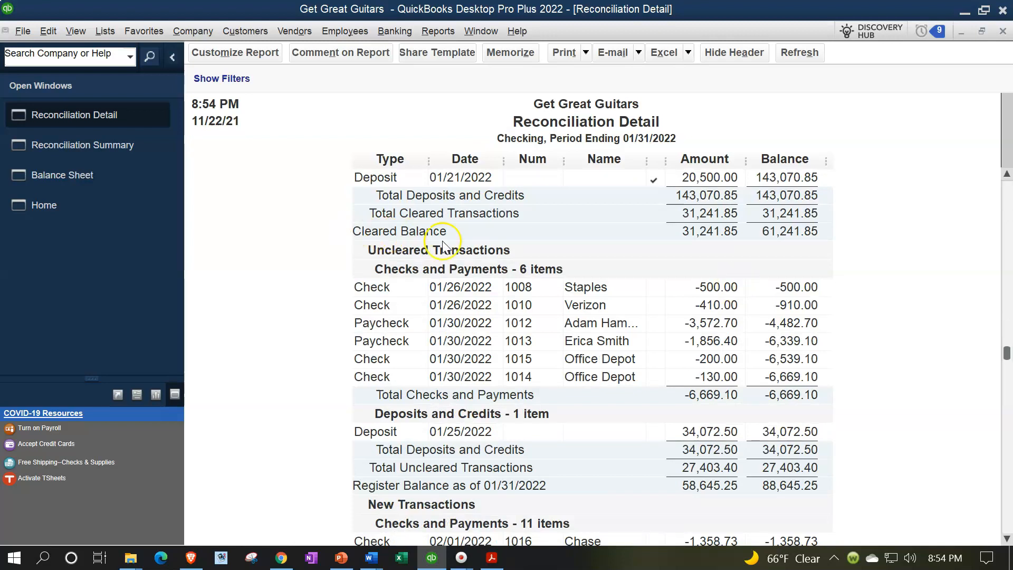
pyautogui.scroll(-1, 742, 248)
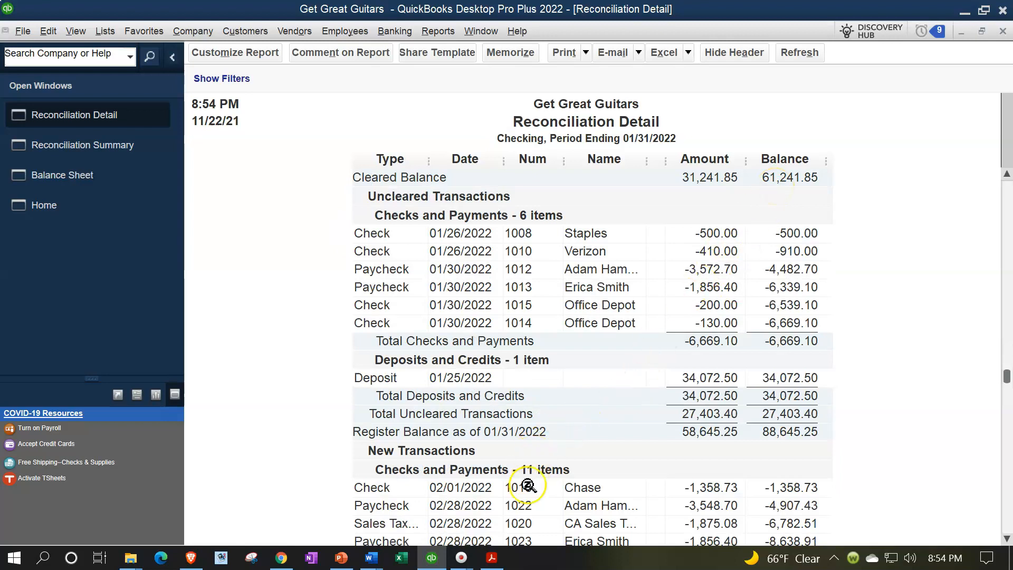
pyautogui.click(501, 559)
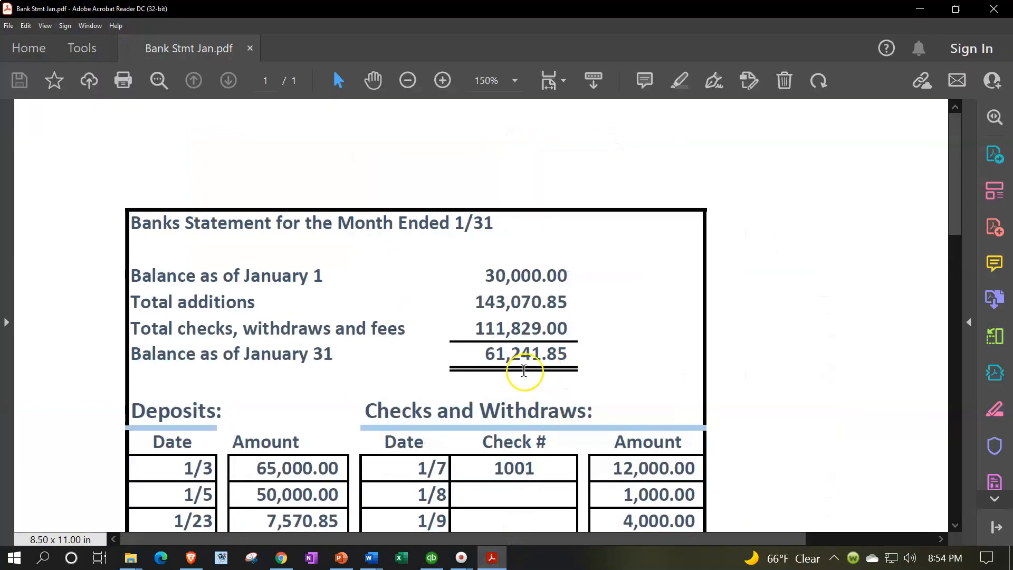
pyautogui.click(493, 560)
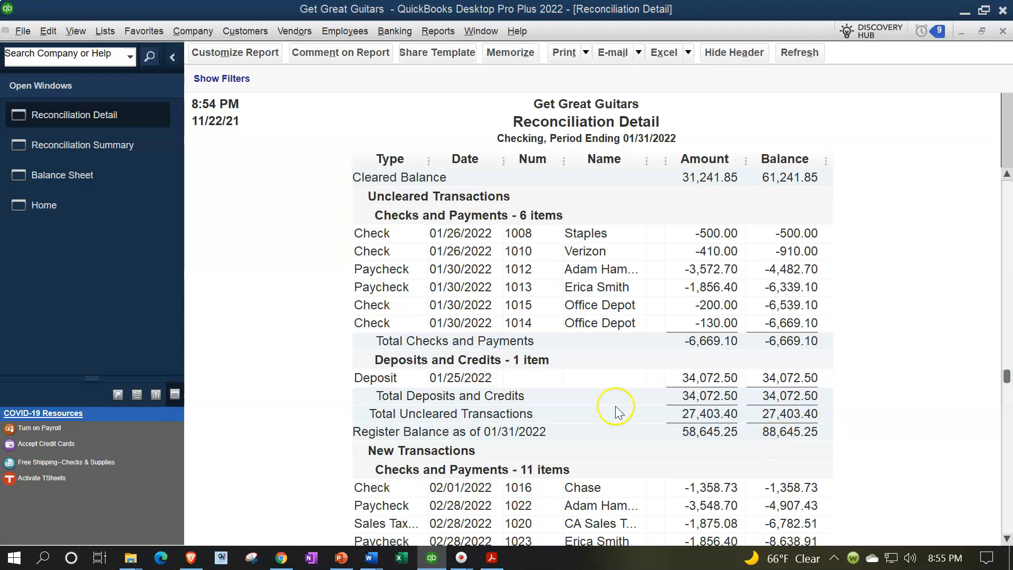
# - Check the Balance Sheet, then scroll through the Reconciliation Detail's new transactions down to the ending balance
pyautogui.click(119, 174)
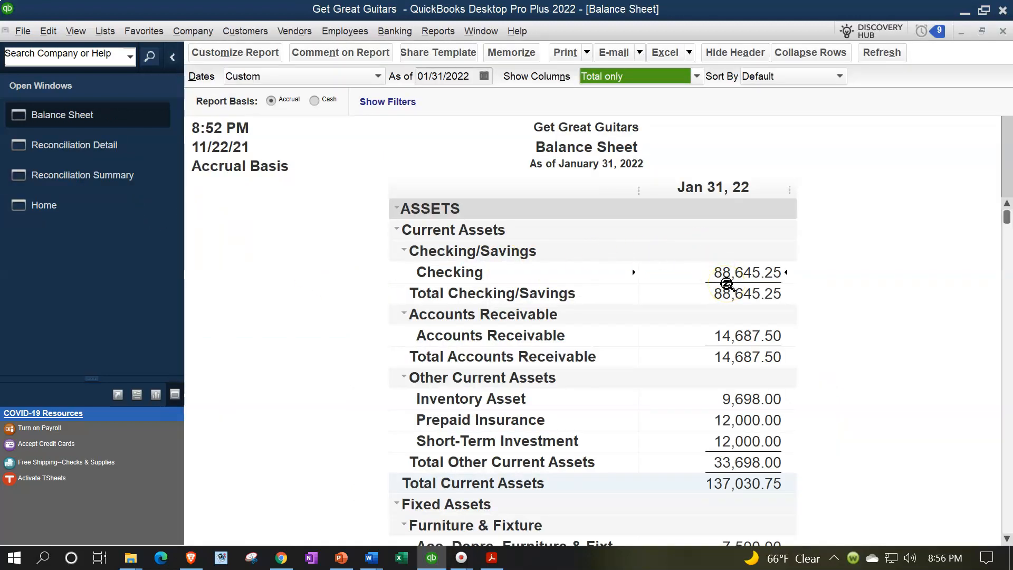
pyautogui.click(110, 154)
pyautogui.scroll(-4, 584, 357)
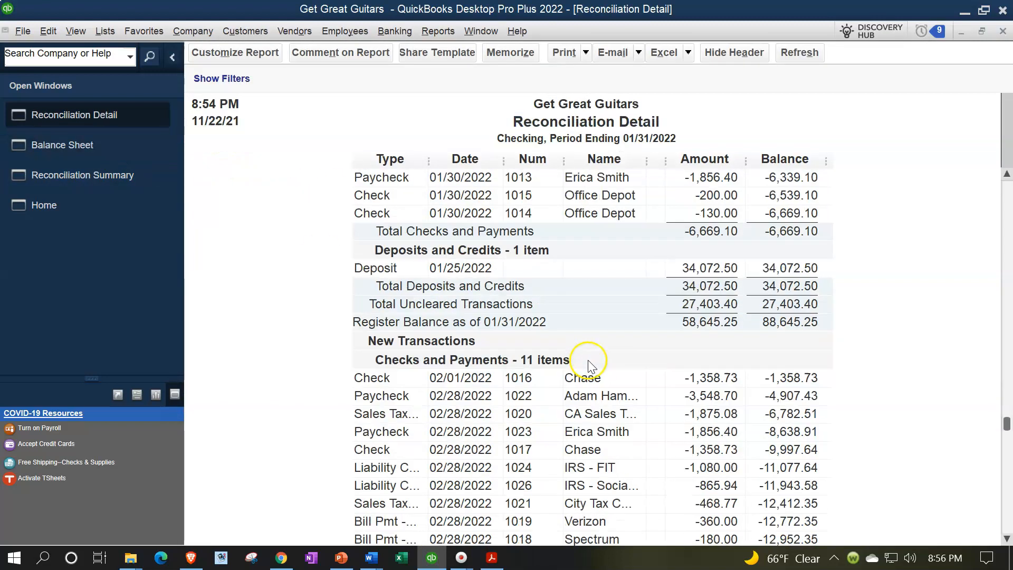
pyautogui.scroll(-3, 588, 361)
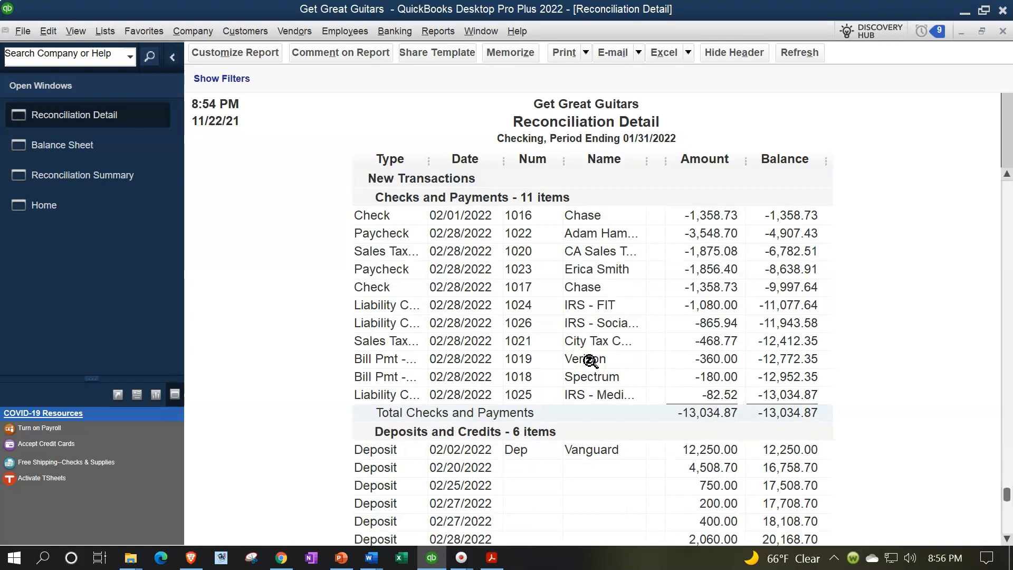
pyautogui.scroll(-1, 590, 361)
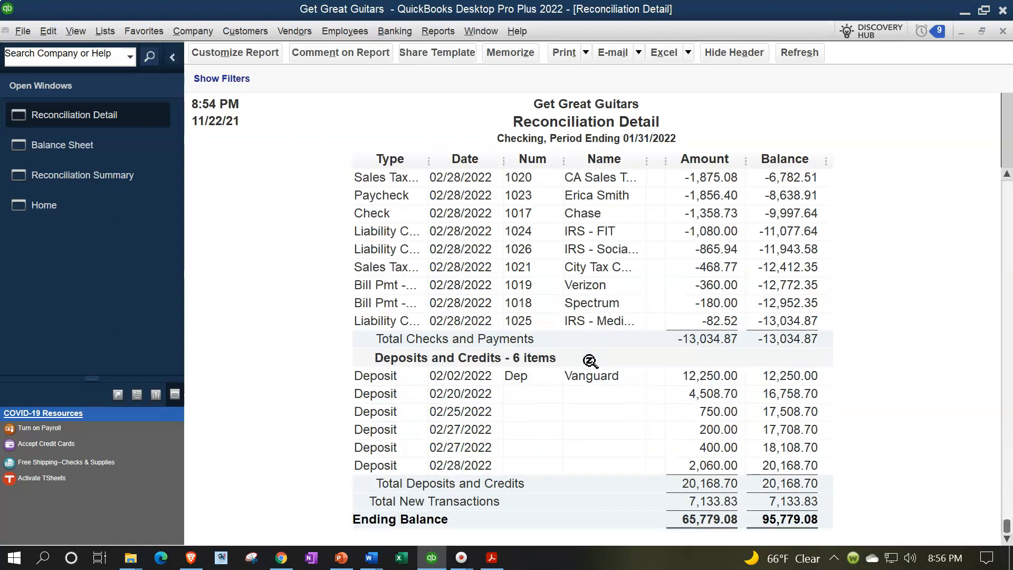
pyautogui.scroll(5, 590, 361)
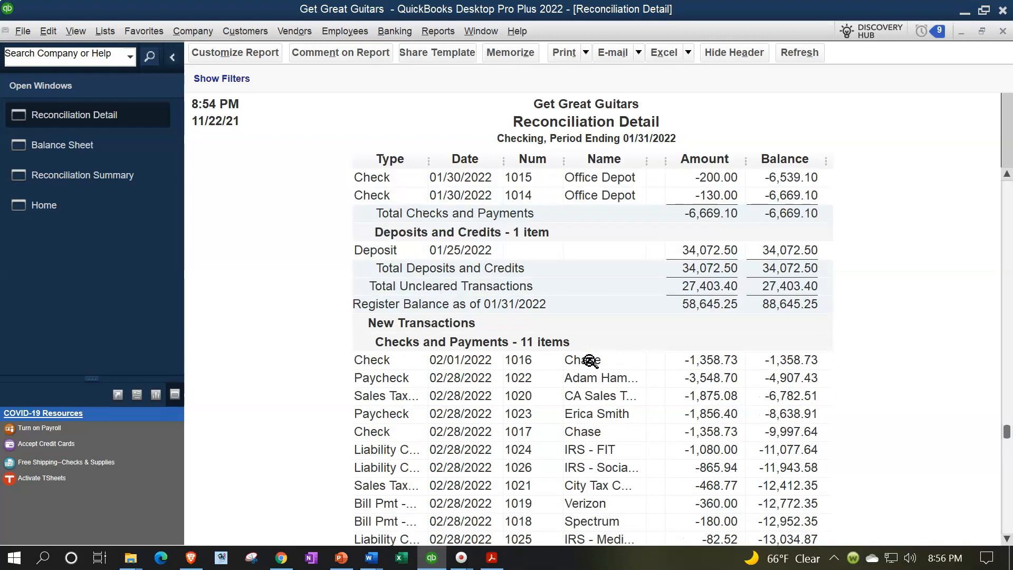
# - Close the Reconciliation Detail report and the Reconciliation Summary report
pyautogui.scroll(3, 590, 361)
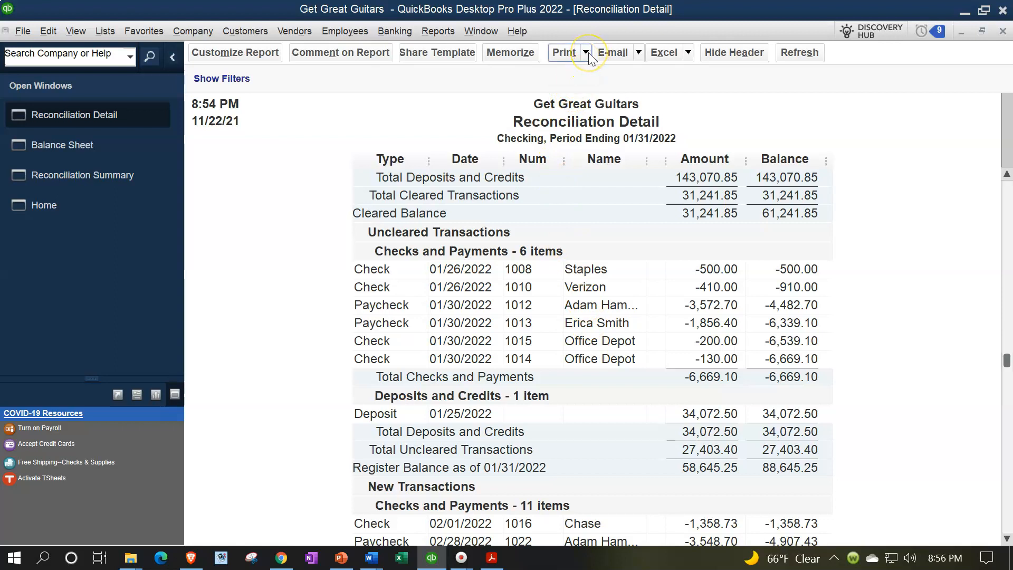
pyautogui.click(530, 101)
pyautogui.click(166, 314)
pyautogui.click(596, 250)
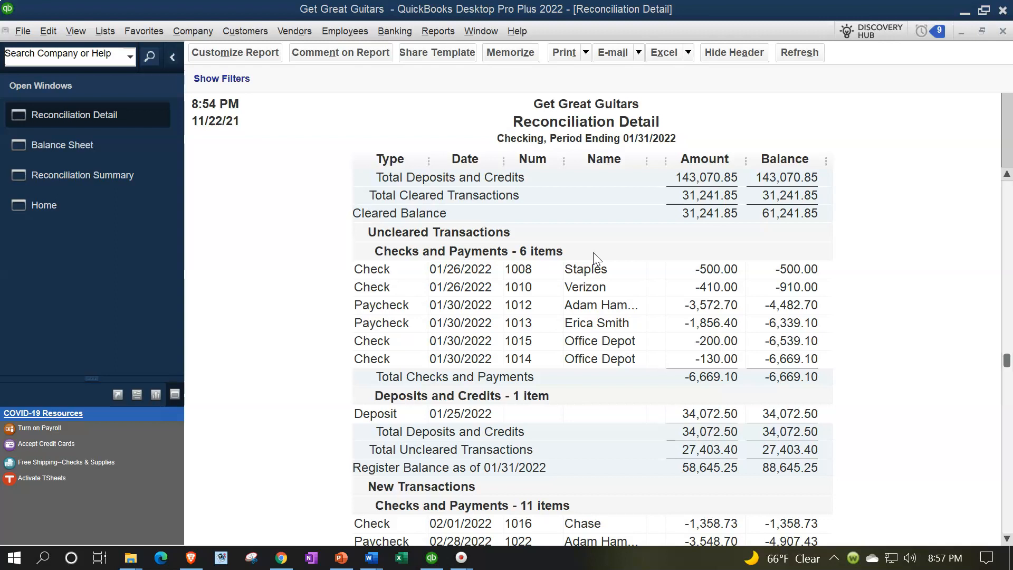
pyautogui.click(1005, 30)
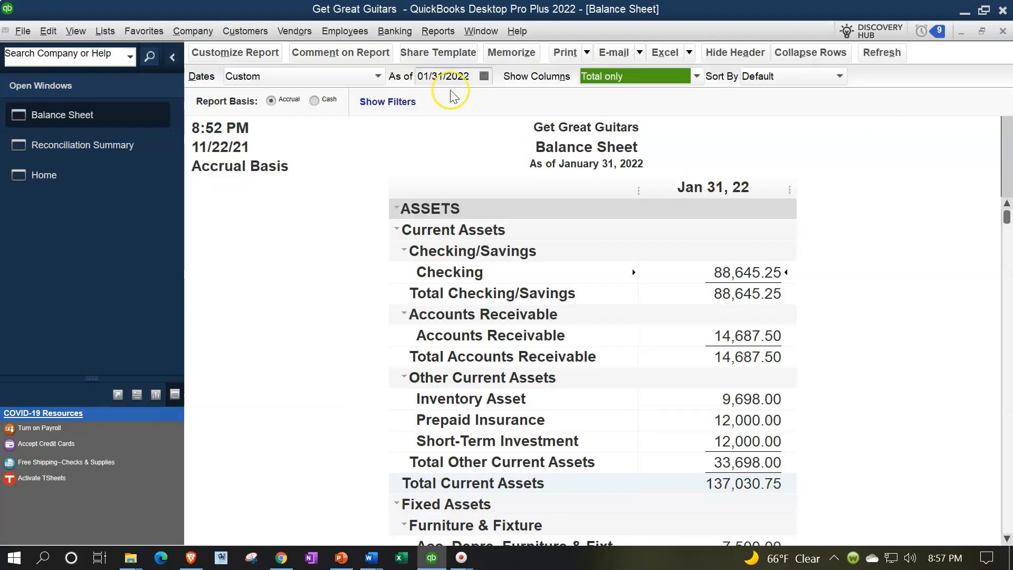
pyautogui.click(50, 148)
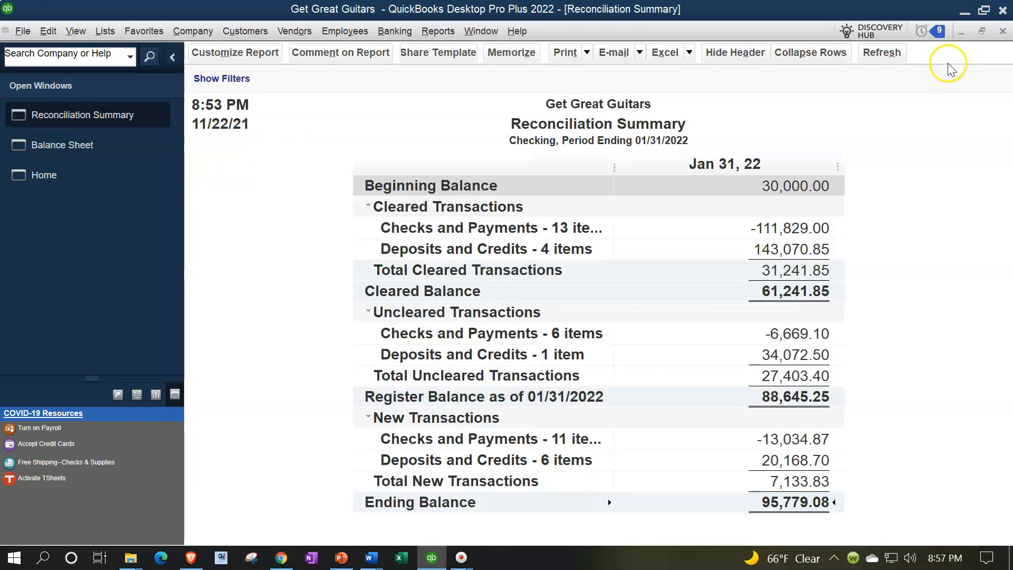
pyautogui.click(1002, 31)
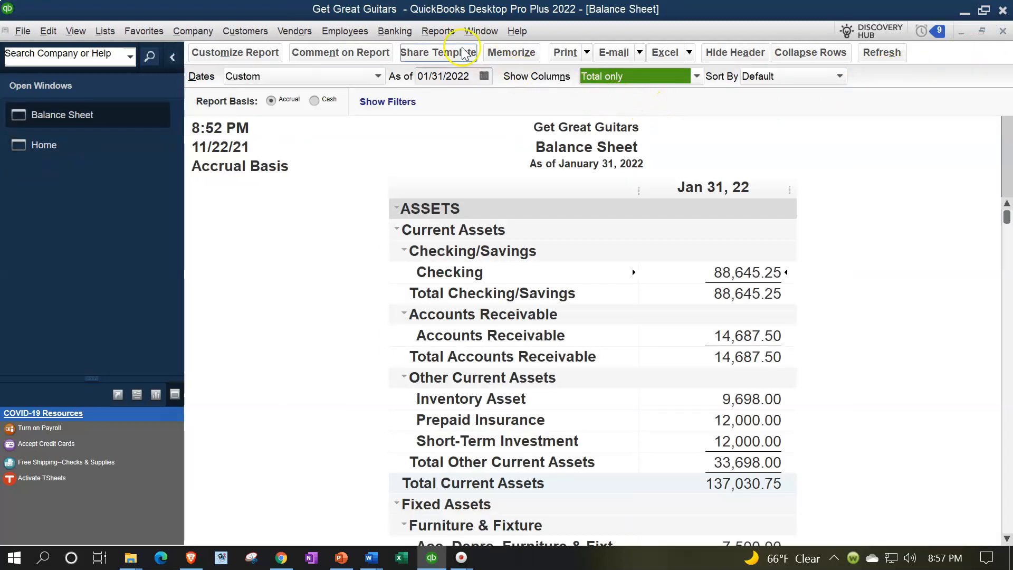
# - Open the Report Center, maximize it and show the Banking report category
pyautogui.click(438, 32)
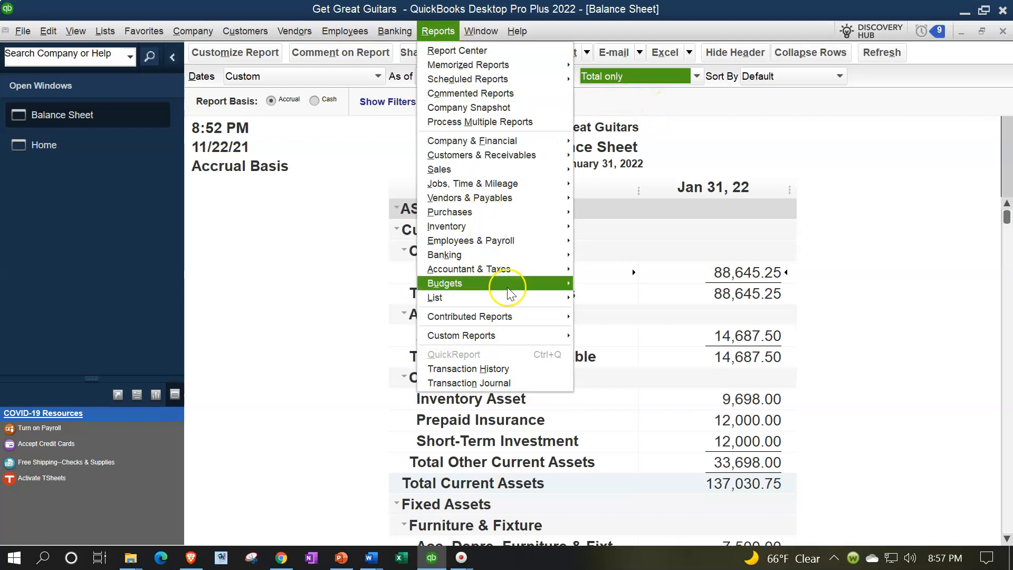
pyautogui.moveTo(565, 255)
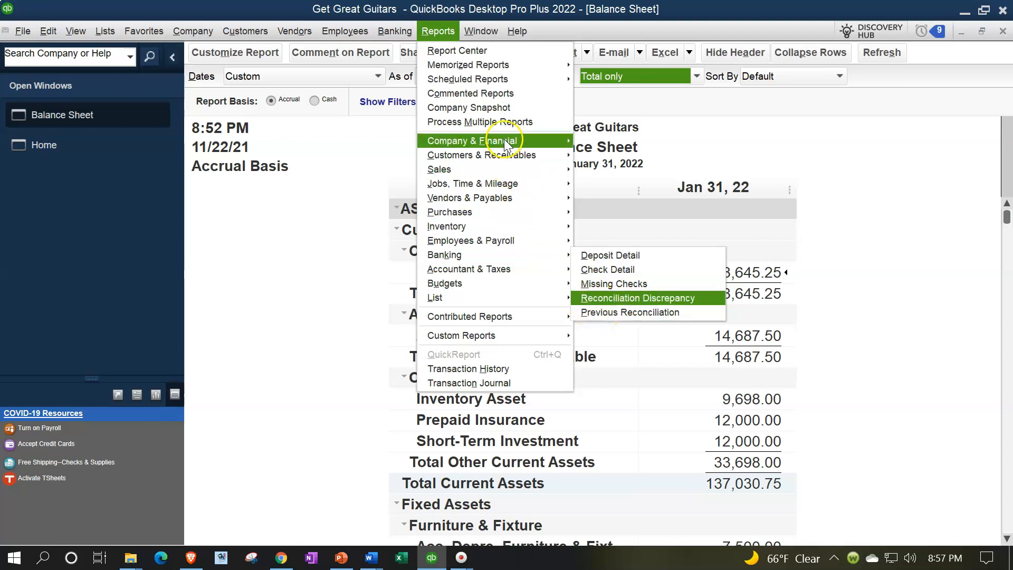
pyautogui.click(481, 50)
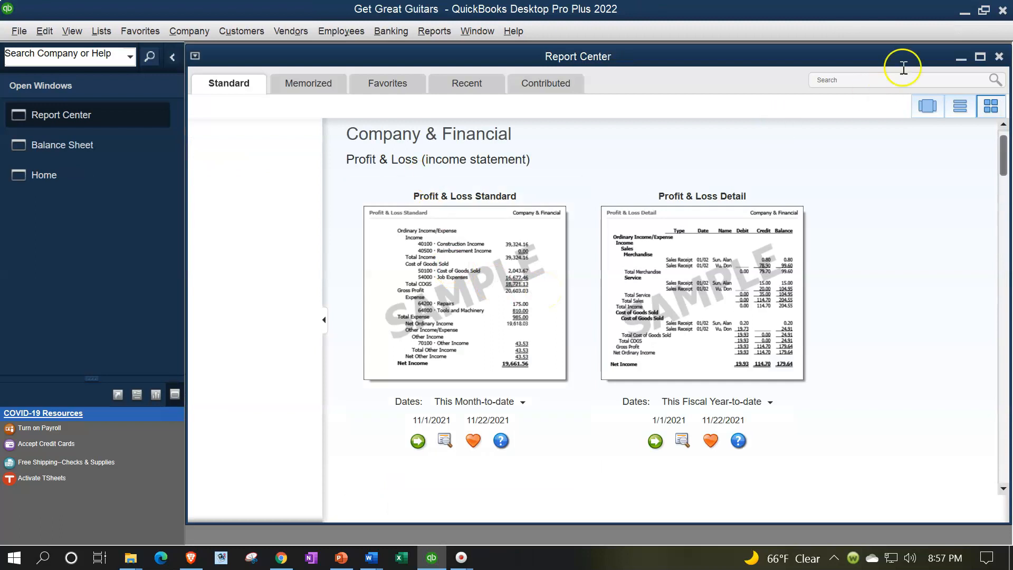
pyautogui.click(980, 56)
pyautogui.click(224, 265)
# - Run the Previous Reconciliation report for the Checking account as a Detail report
pyautogui.scroll(-8, 389, 317)
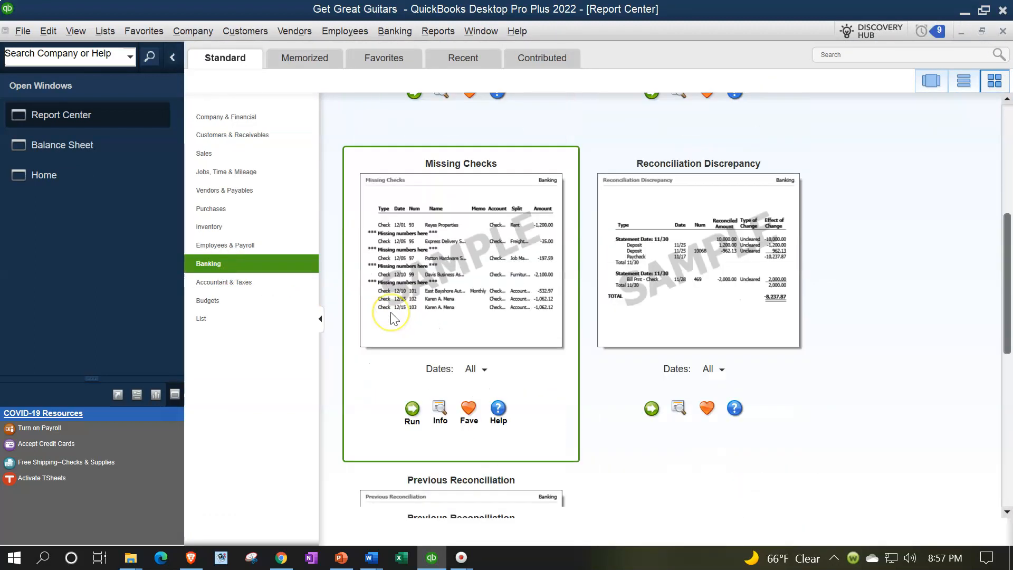
pyautogui.scroll(-2, 391, 317)
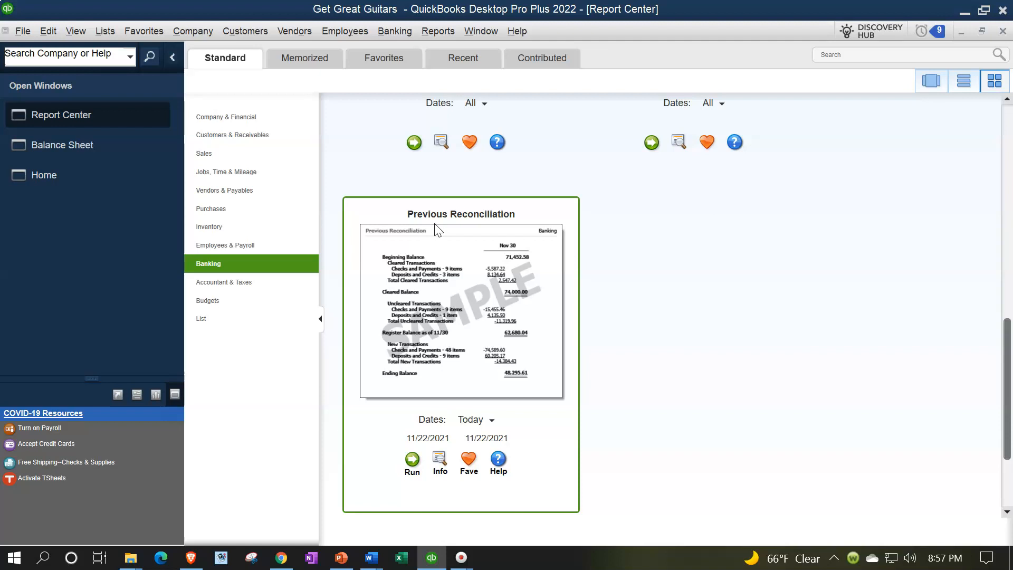
pyautogui.scroll(10, 436, 228)
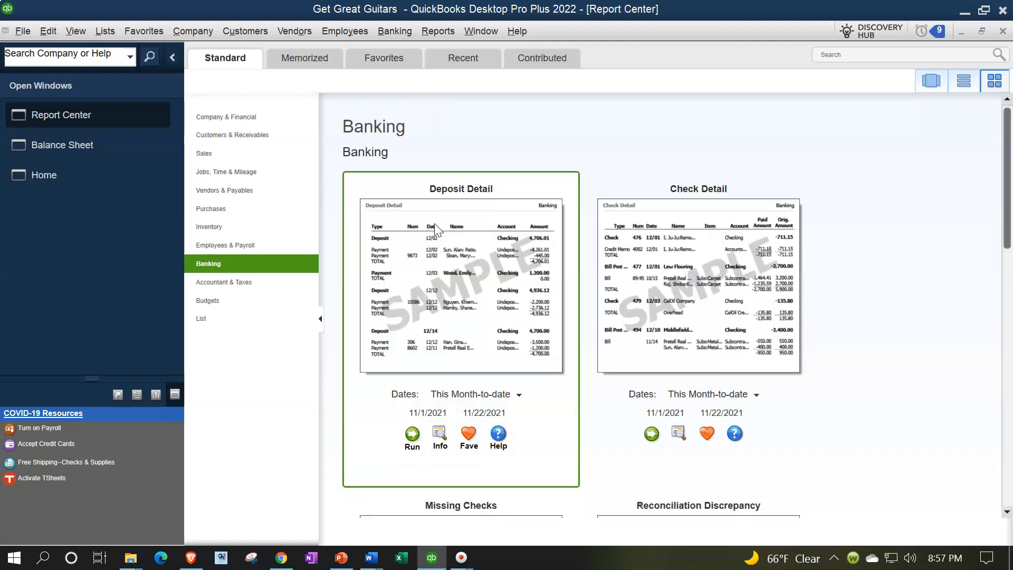
pyautogui.scroll(-8, 435, 223)
pyautogui.scroll(-3, 436, 230)
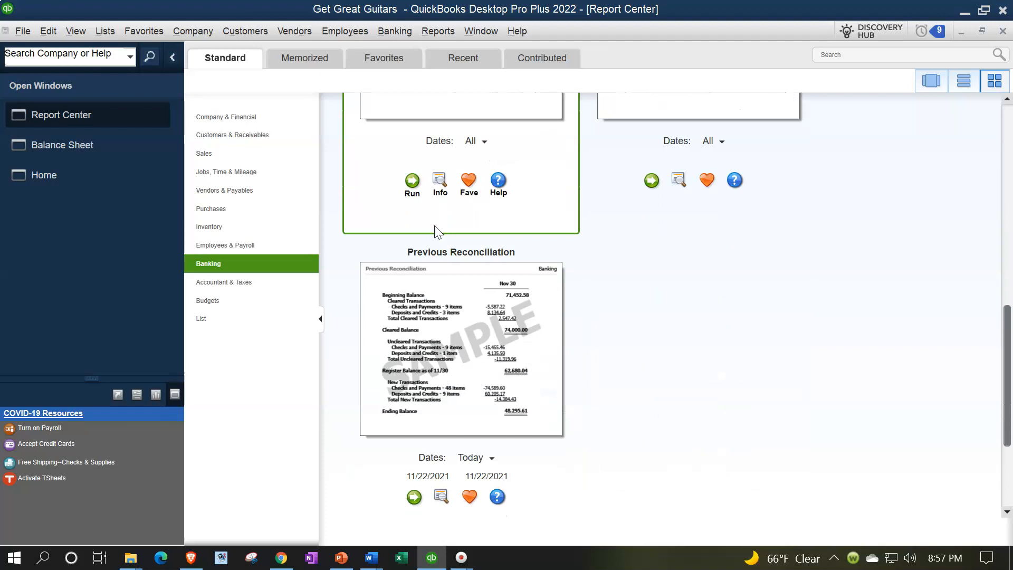
pyautogui.click(414, 420)
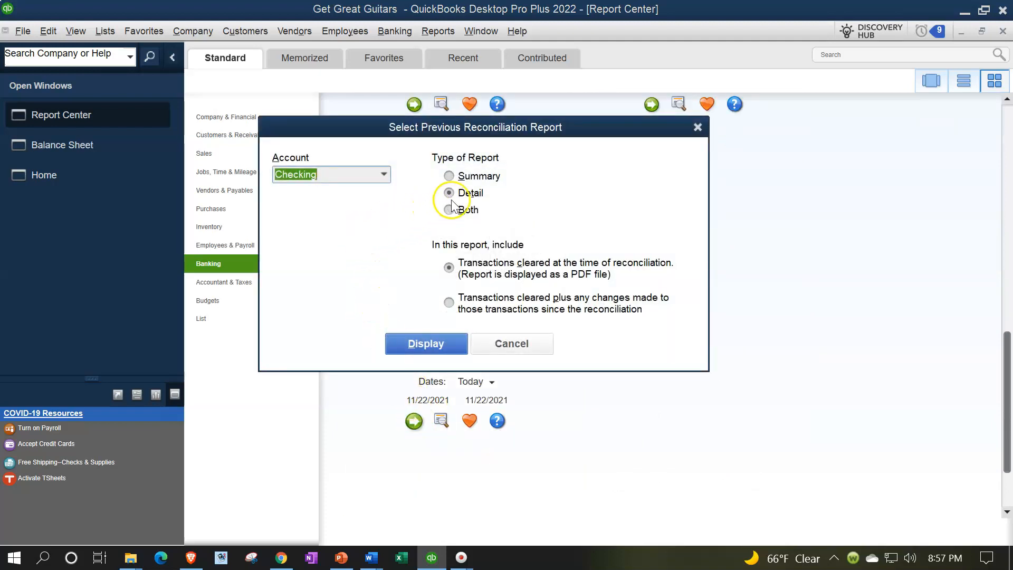
pyautogui.click(431, 343)
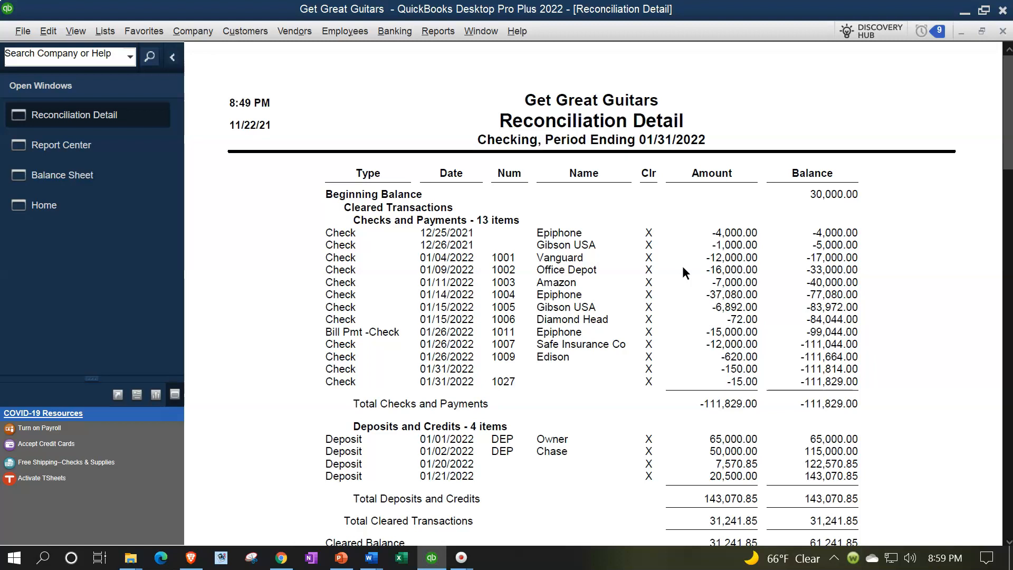
# - Close the previous reconciliation report and open the Trial Balance report
pyautogui.click(1005, 33)
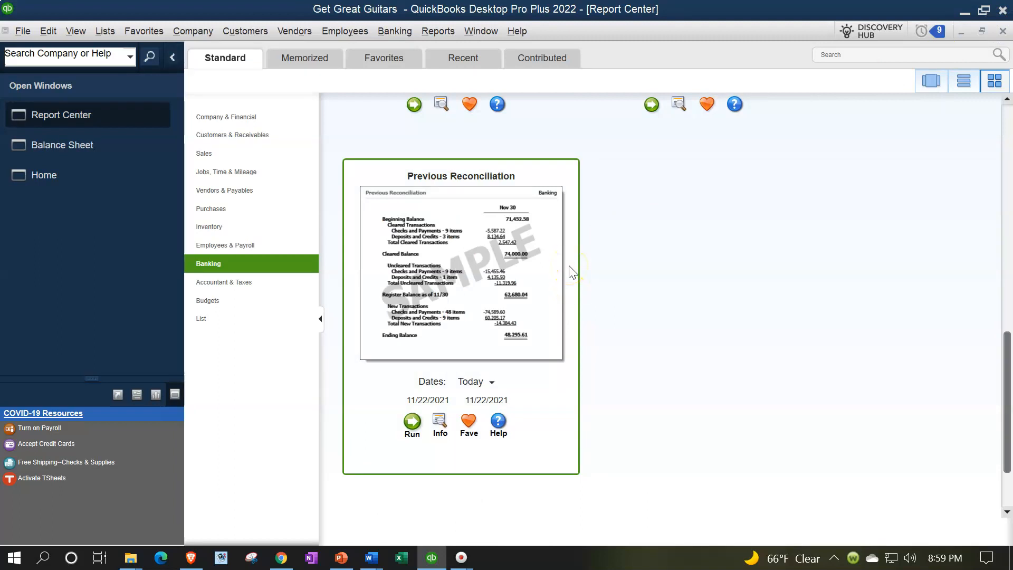
pyautogui.click(442, 37)
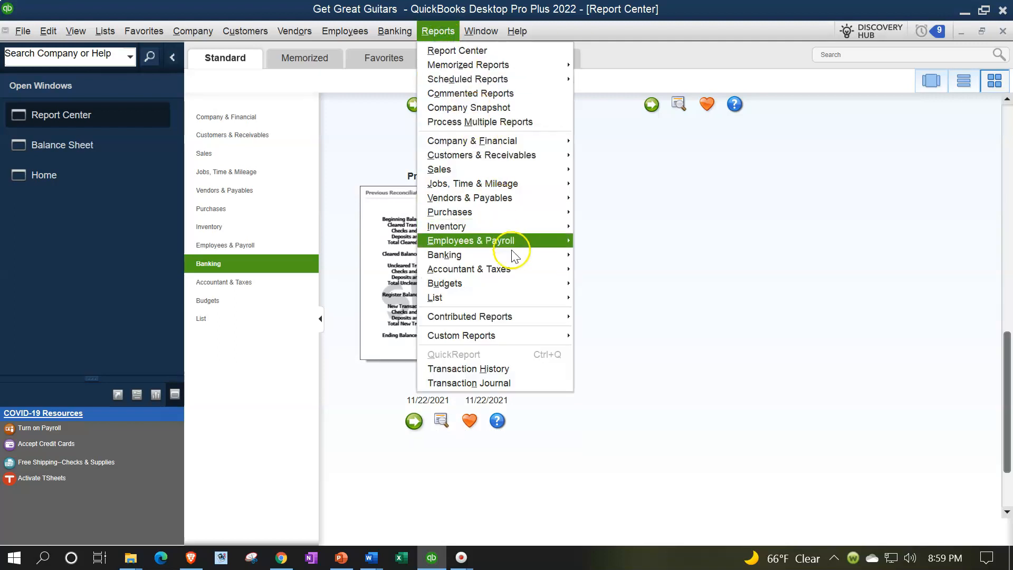
pyautogui.moveTo(514, 268)
pyautogui.click(590, 276)
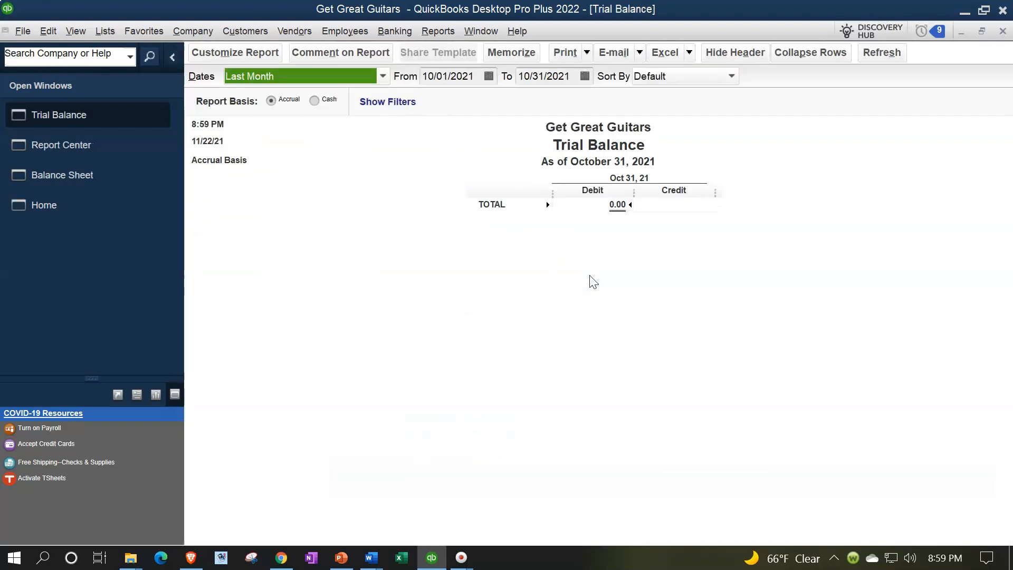
# - Set the Trial Balance date range from 01/01/2022 to 01/31/2022
pyautogui.press('Tab')
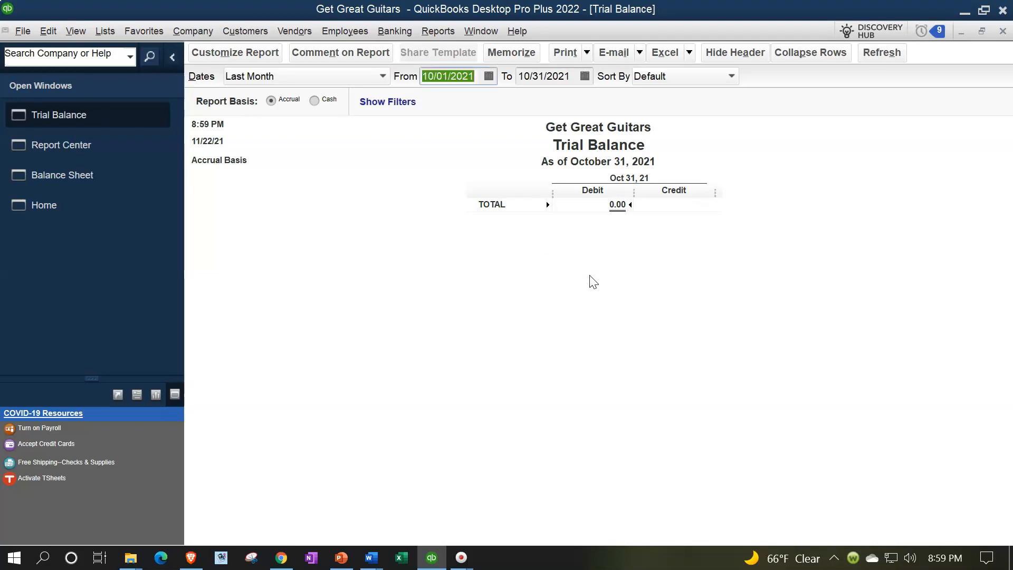
pyautogui.write('01/02/2002')
pyautogui.press('Tab')
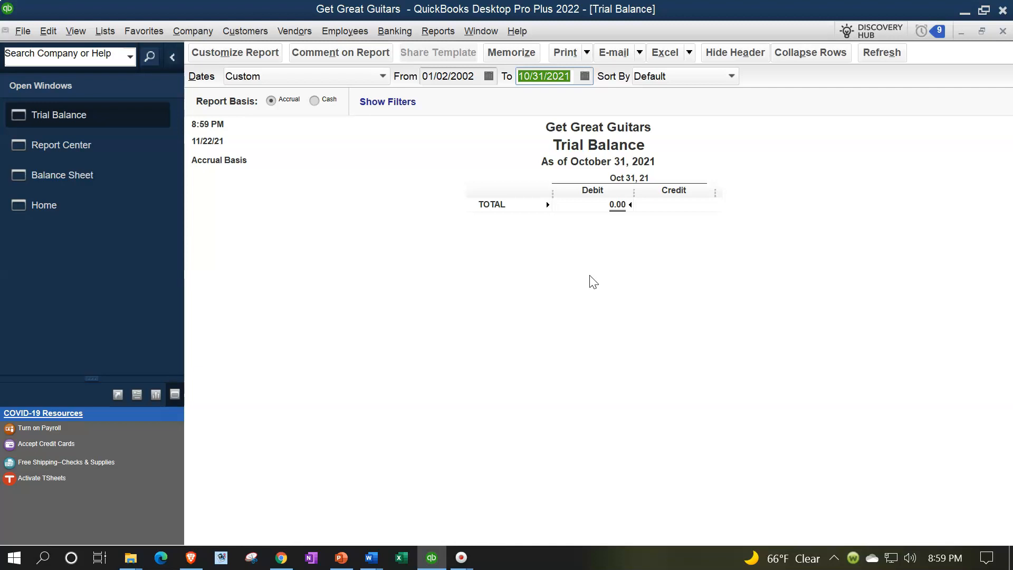
pyautogui.write('1')
pyautogui.press('BackSpace')
pyautogui.write('01/31/202')
pyautogui.press('Tab')
pyautogui.moveTo(474, 80); pyautogui.dragTo(373, 80)
pyautogui.write('01/01/2022')
pyautogui.press('Tab')
pyautogui.press('Tab')
# - Change the Trial Balance's column label font, applying it to all related fonts
pyautogui.click(283, 62)
pyautogui.click(544, 128)
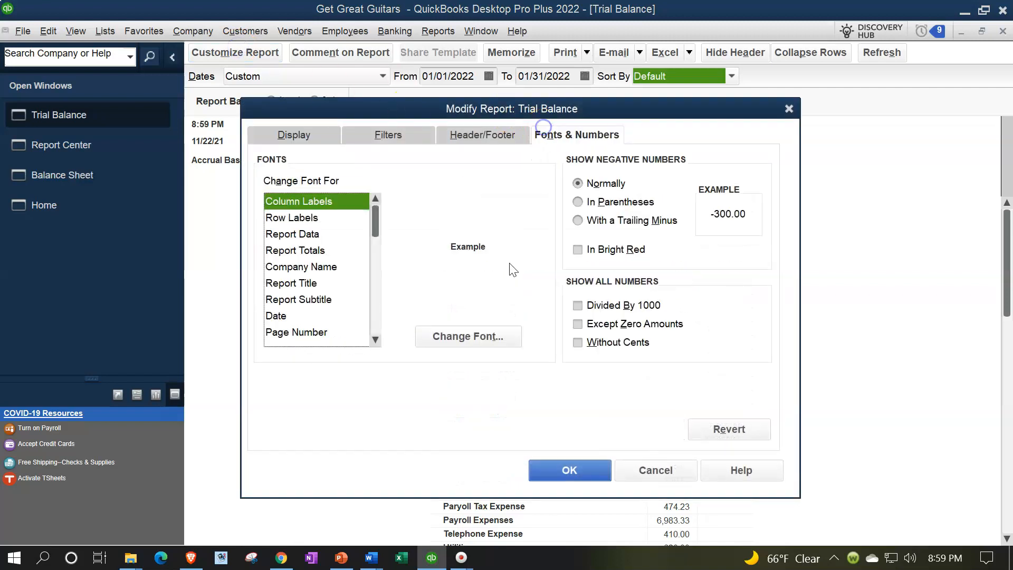
pyautogui.click(482, 336)
pyautogui.click(501, 294)
pyautogui.click(478, 288)
pyautogui.click(541, 228)
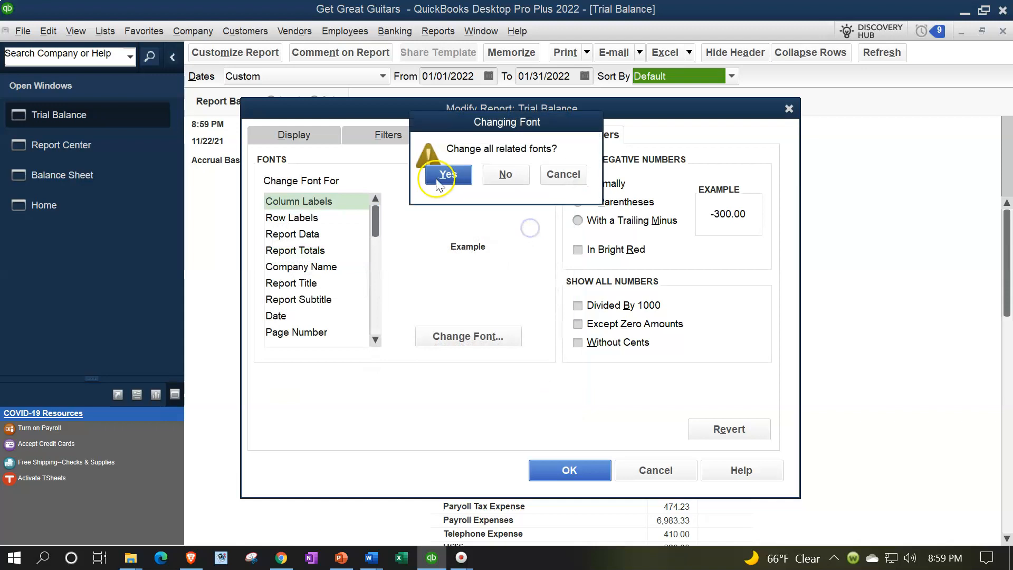
pyautogui.click(448, 175)
pyautogui.click(571, 469)
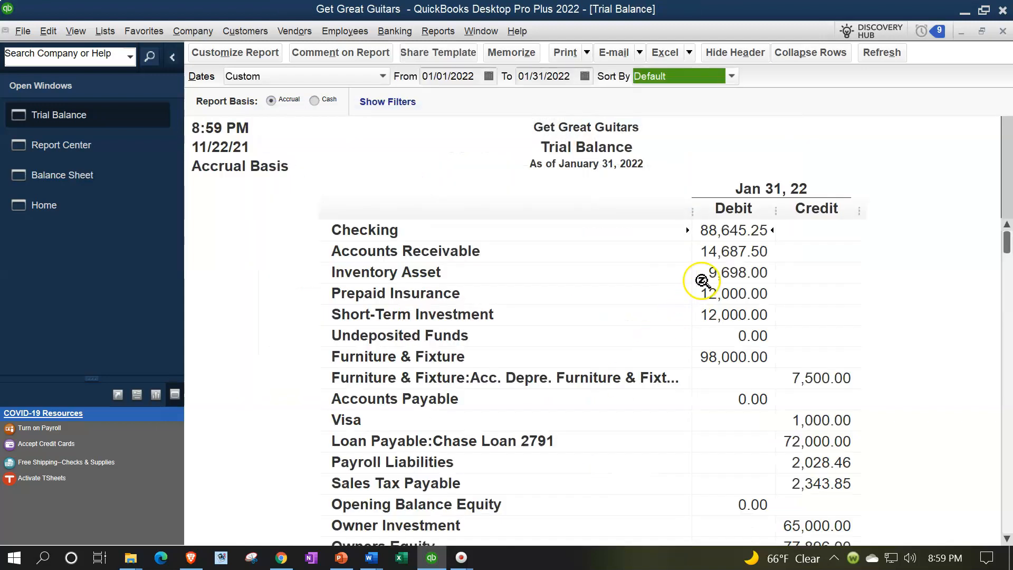
# - Scroll through the Trial Balance accounts down to the debit and credit totals
pyautogui.click(769, 229)
pyautogui.press('Down')
pyautogui.press('Down')
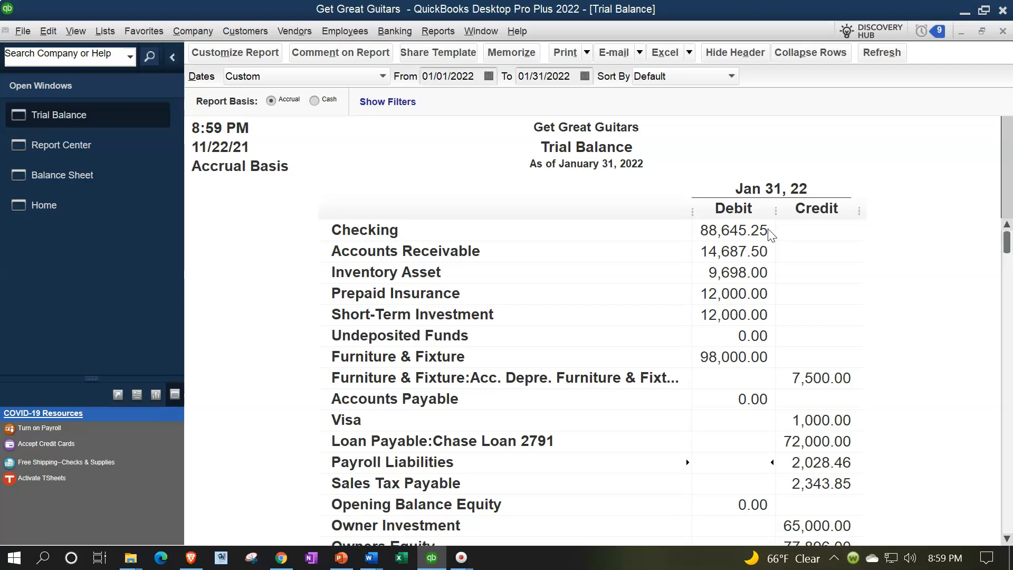
pyautogui.press('Down')
pyautogui.press('Down')
pyautogui.press('Down')
pyautogui.press('Down')
pyautogui.press('Down')
pyautogui.press('Down')
pyautogui.press('Down')
pyautogui.press('Down')
pyautogui.press('Down')
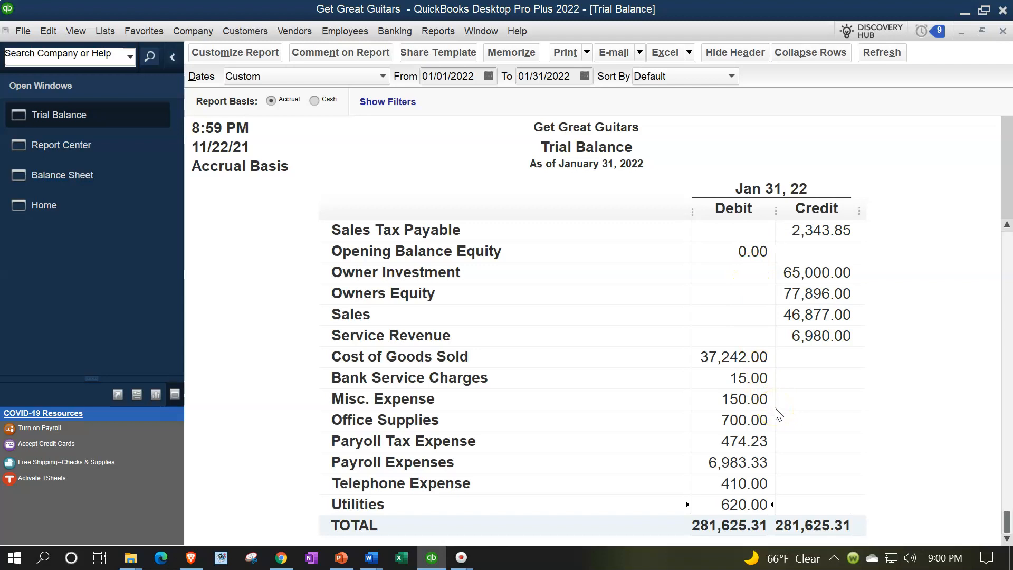
pyautogui.scroll(5, 778, 414)
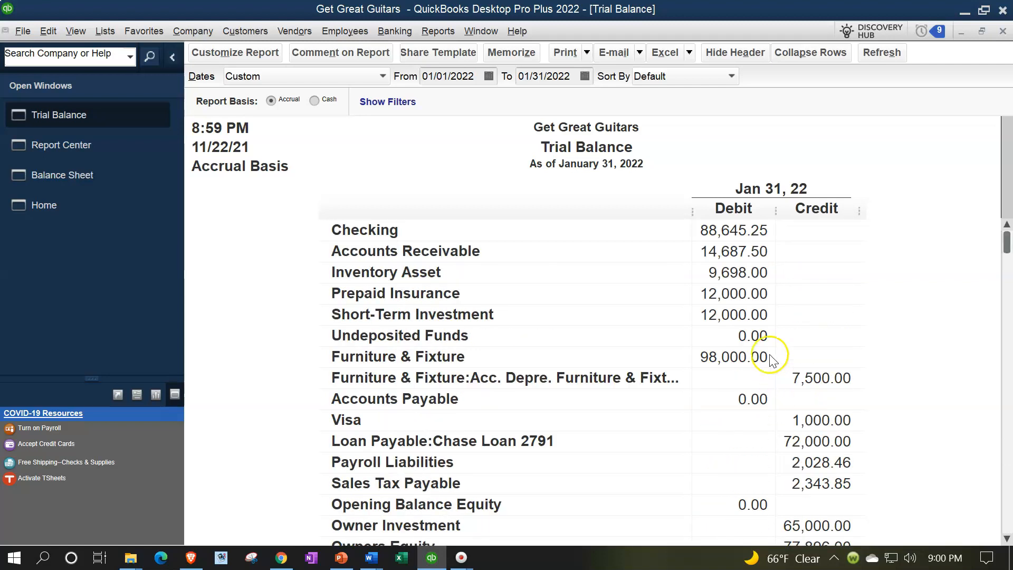
pyautogui.scroll(-4, 739, 306)
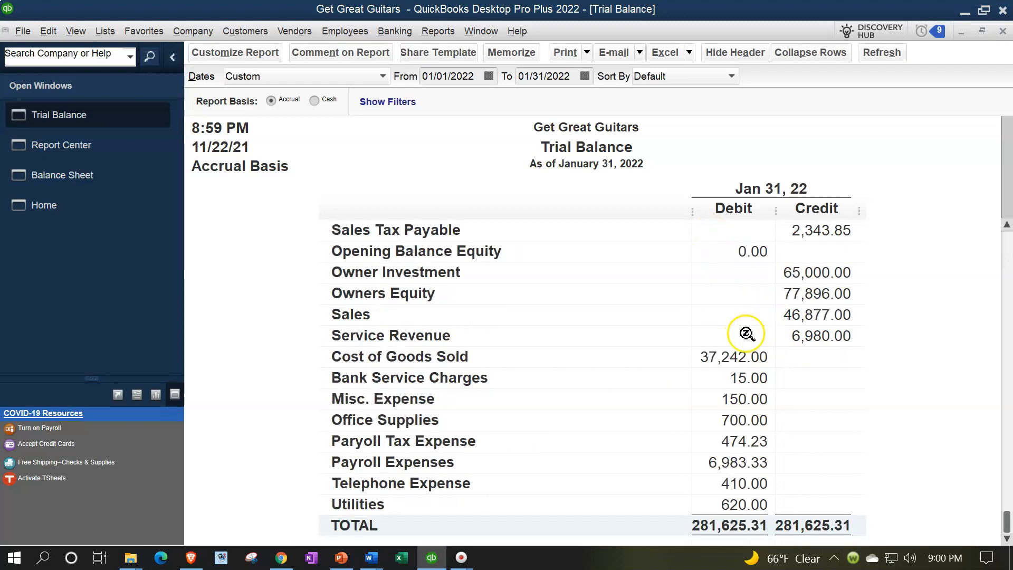